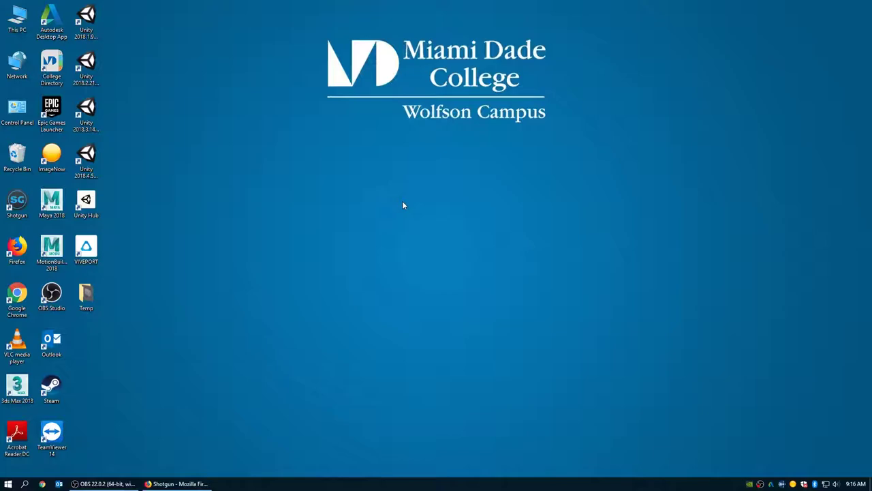
# - Browse through This PC and the data1 (M:) drive into the MagicShotgun folder
pyautogui.doubleClick(27, 23)
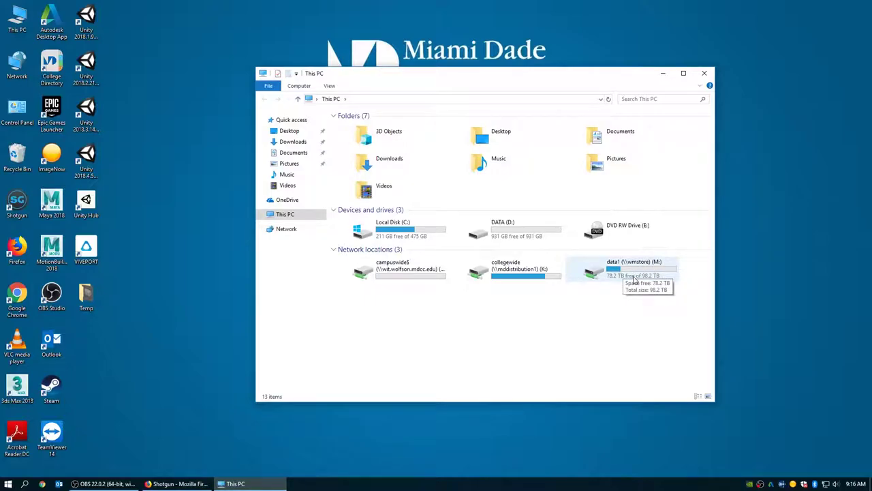
pyautogui.doubleClick(634, 279)
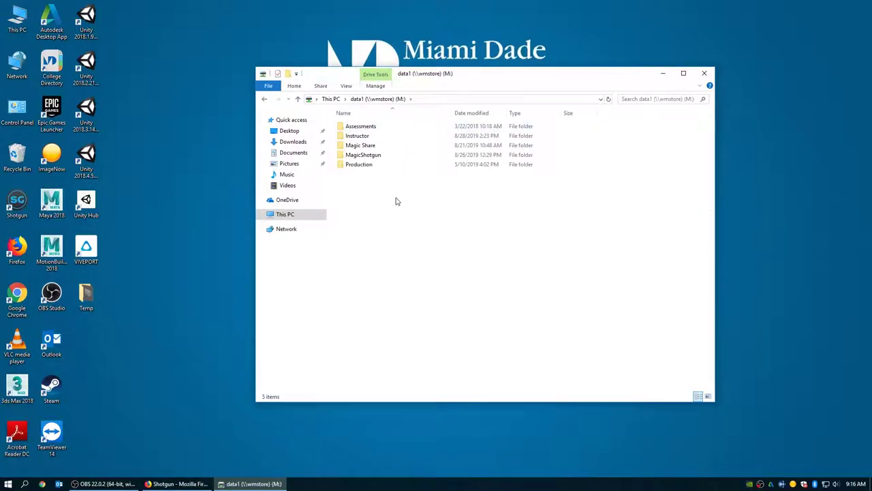
pyautogui.doubleClick(359, 157)
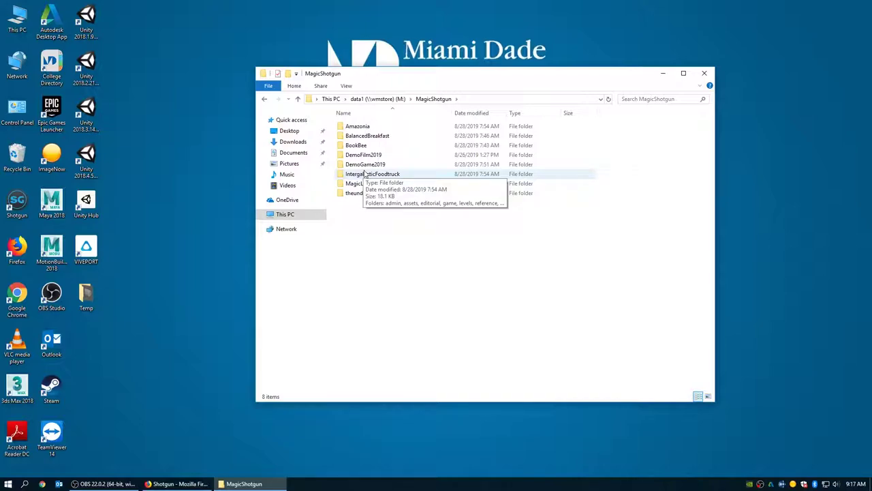
pyautogui.click(365, 156)
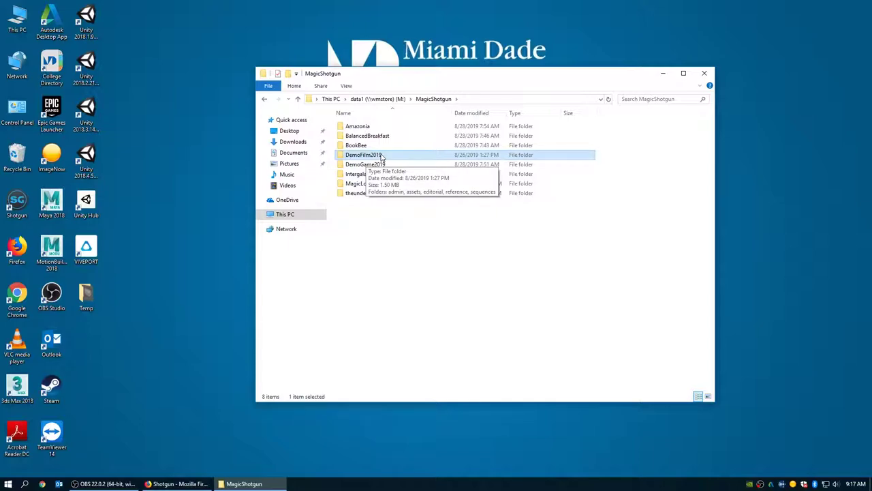
pyautogui.click(383, 165)
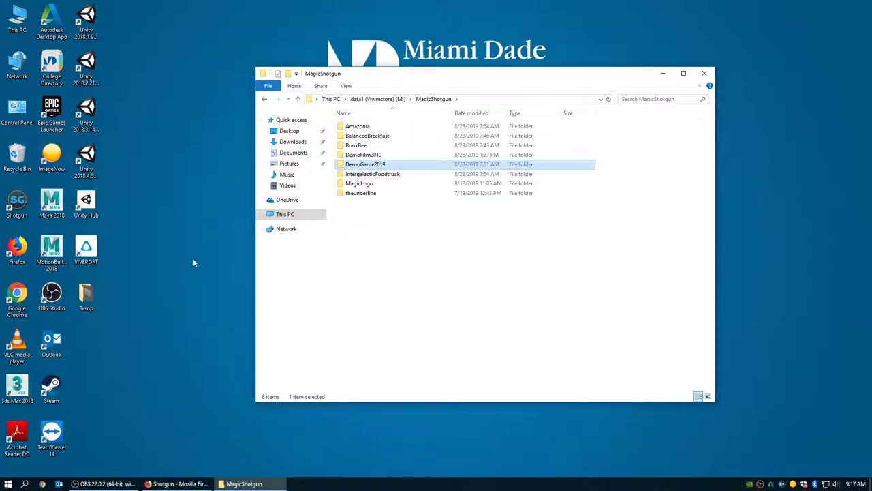
pyautogui.click(185, 274)
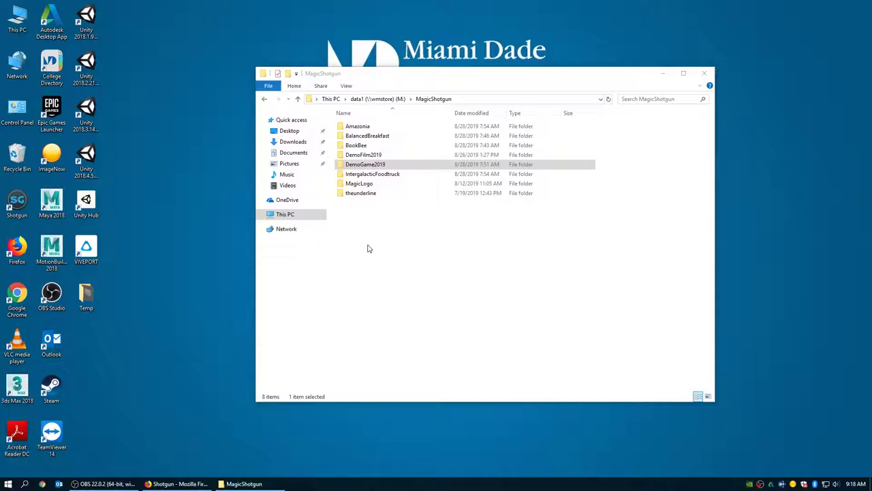
# - Open Project Members.xlsx from DemoGame2019's admin folder in Excel
pyautogui.doubleClick(368, 165)
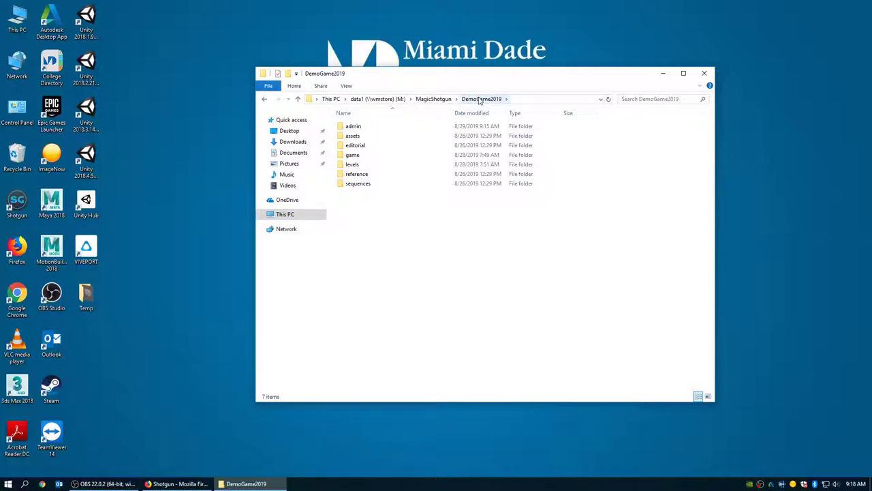
pyautogui.doubleClick(354, 127)
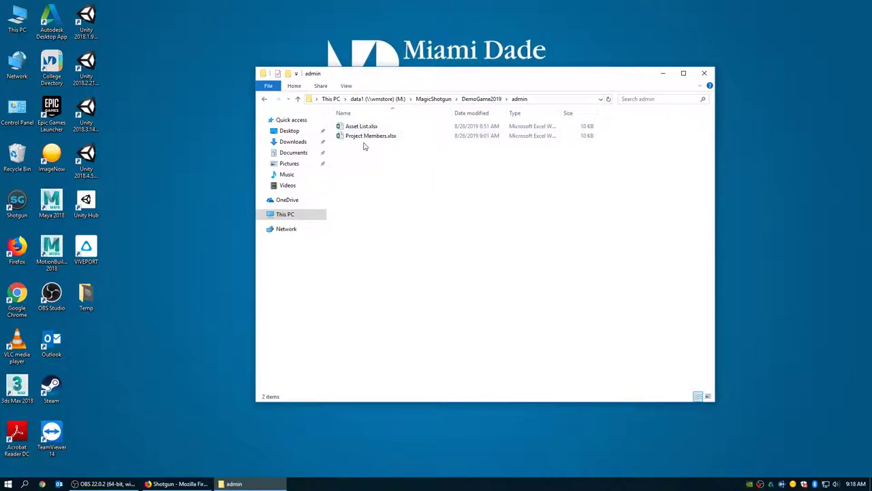
pyautogui.doubleClick(362, 139)
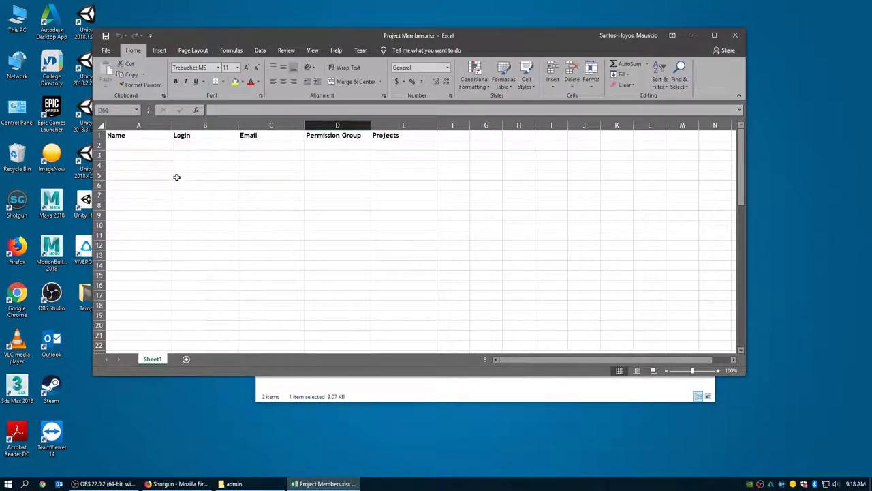
# - Enter the member's full name in cell A2, correcting the first attempt
pyautogui.click(131, 147)
pyautogui.write('Jane')
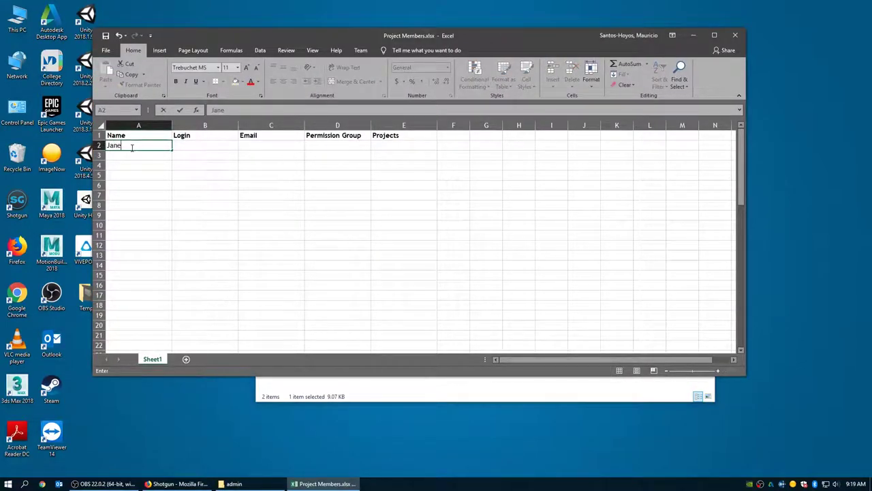
pyautogui.press('Tab')
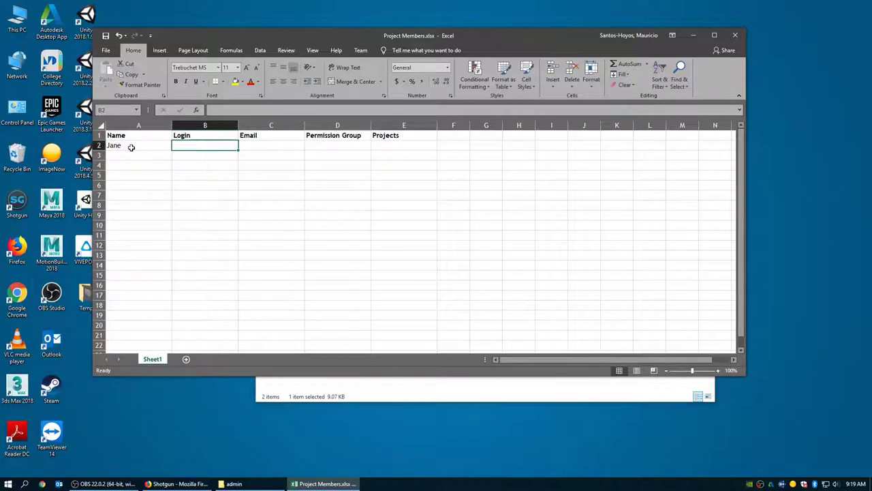
pyautogui.write('Doe')
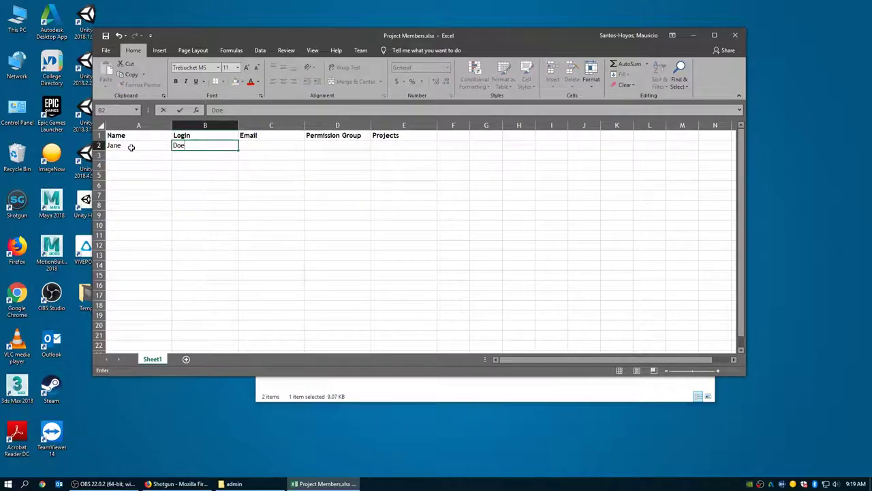
pyautogui.press('Tab')
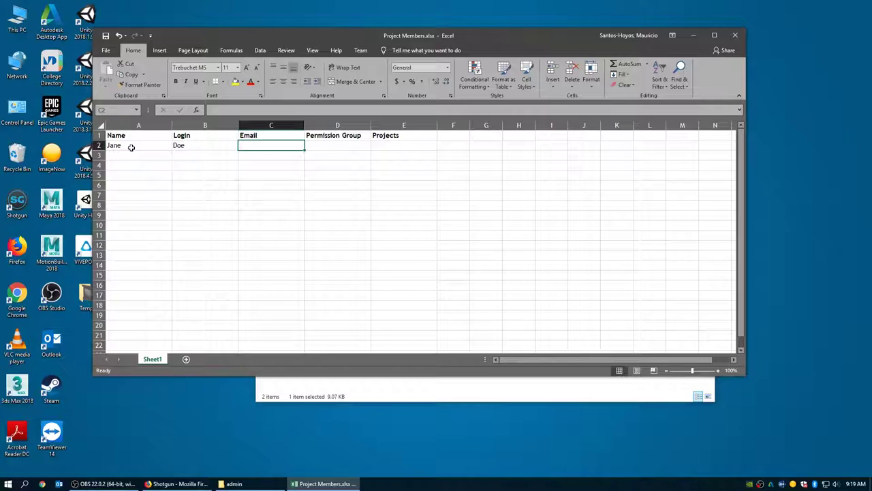
pyautogui.click(131, 148)
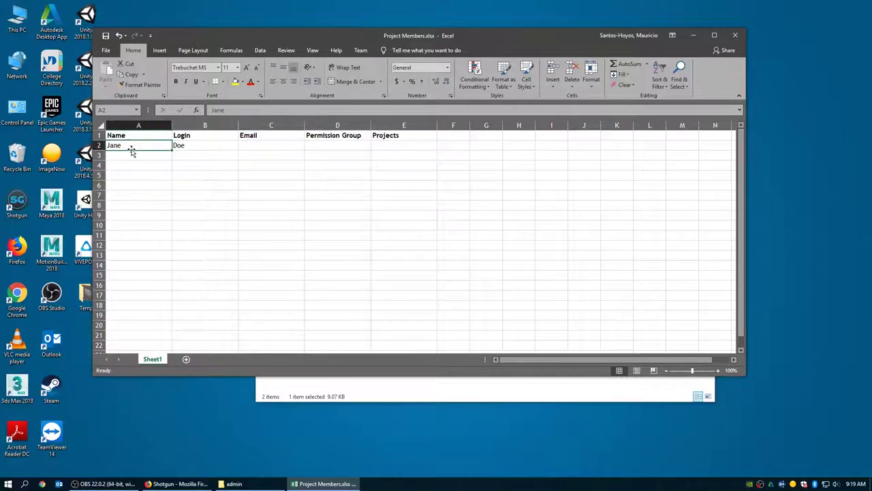
pyautogui.write('Jane')
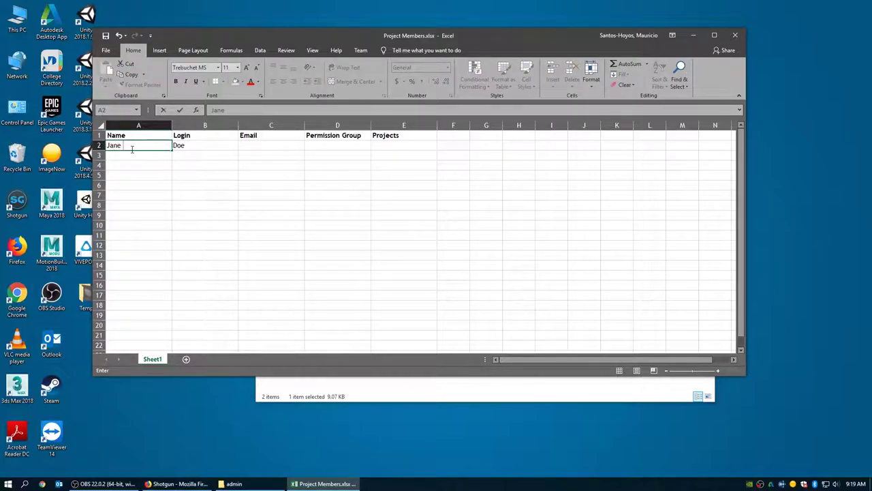
pyautogui.write(' Doe')
pyautogui.press('Tab')
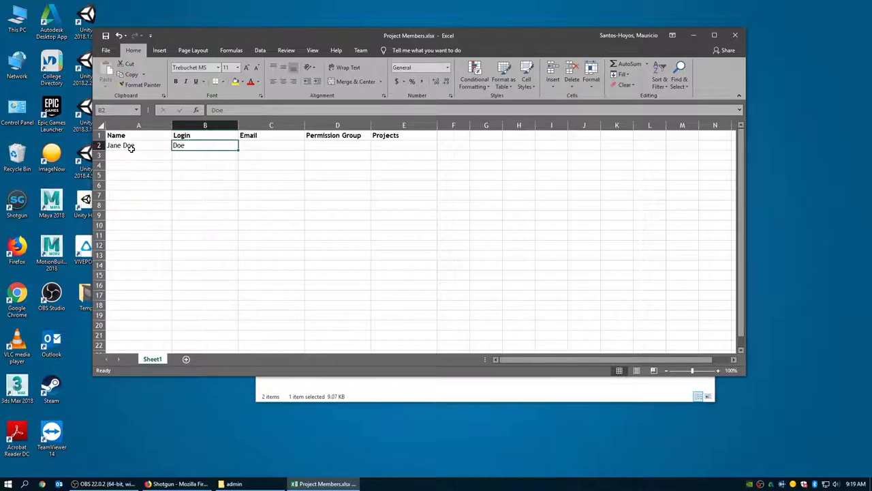
# - Fill in the member's login in B2 and e-mail address in C2
pyautogui.write('j')
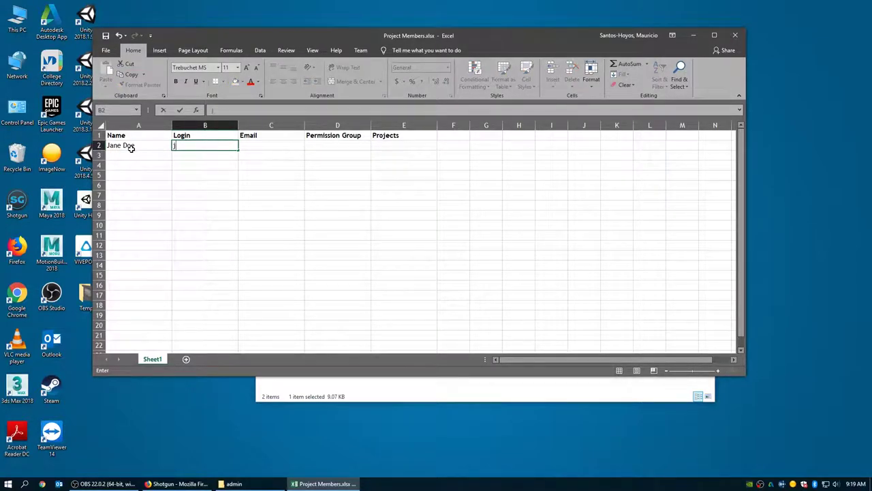
pyautogui.write('doe23')
pyautogui.press('Tab')
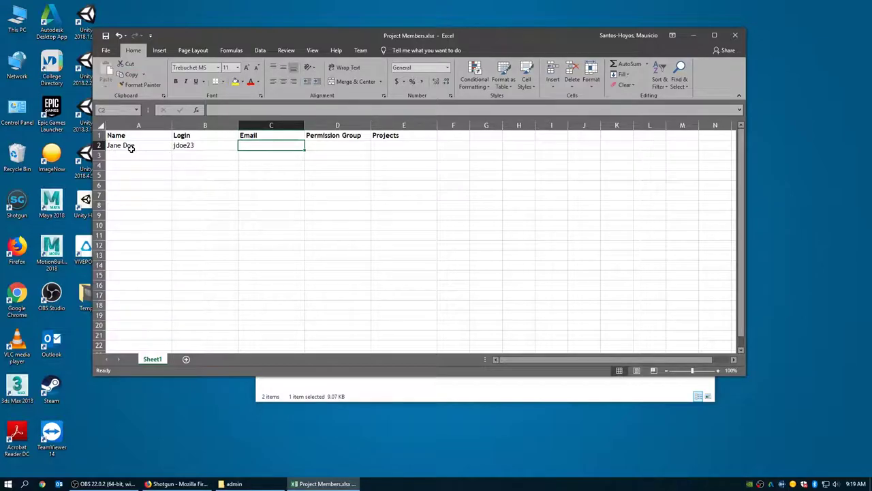
pyautogui.write('jan')
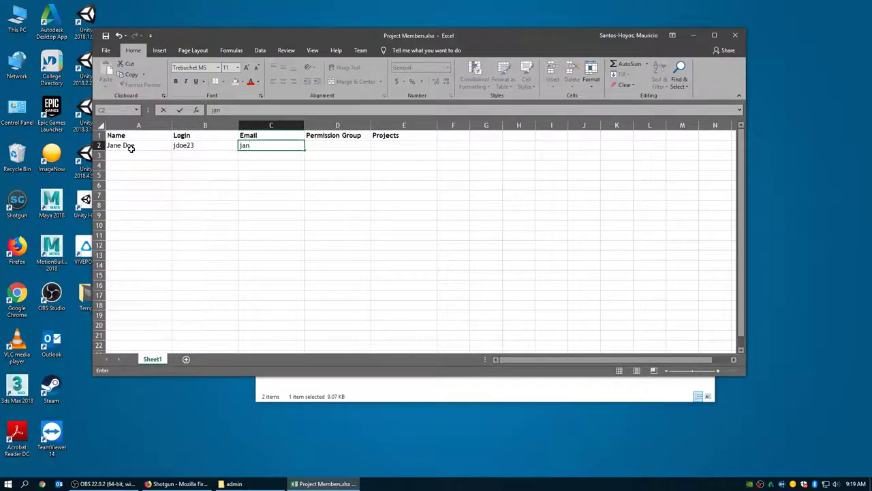
pyautogui.press('BackSpace')
pyautogui.press('BackSpace')
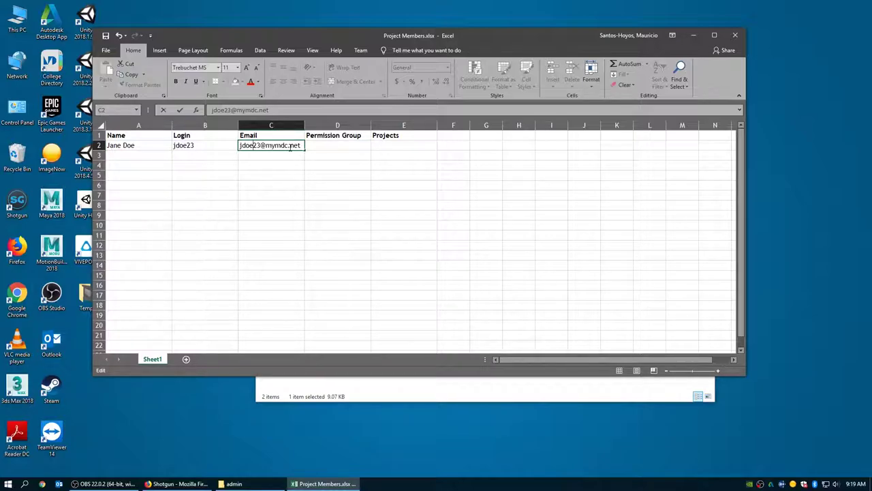
pyautogui.click(325, 145)
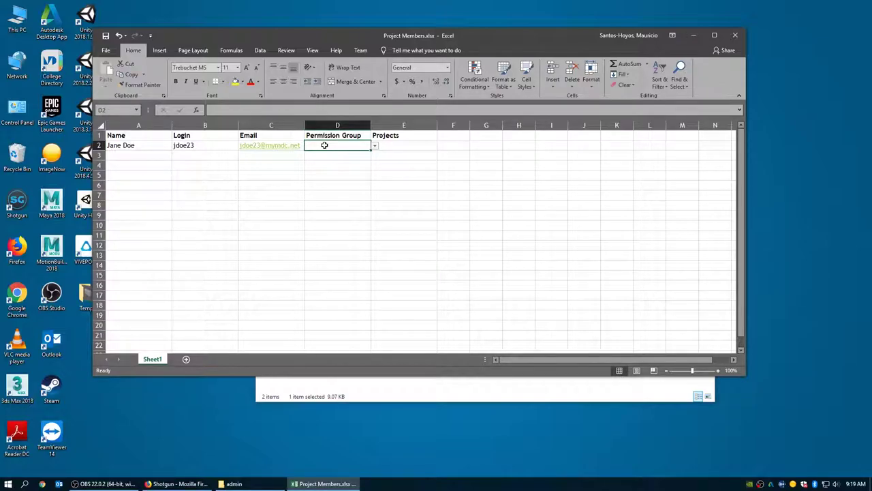
# - Choose Manager as D2's permission group and BookBee as E2's project
pyautogui.click(375, 146)
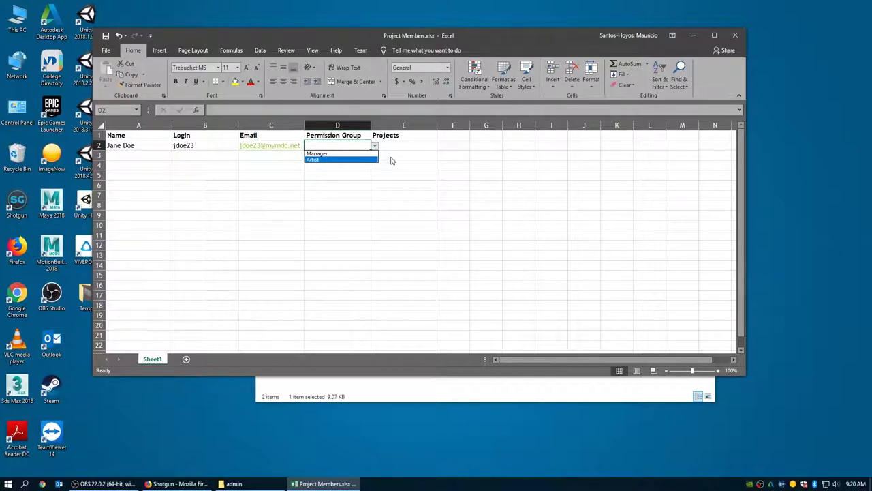
pyautogui.click(330, 154)
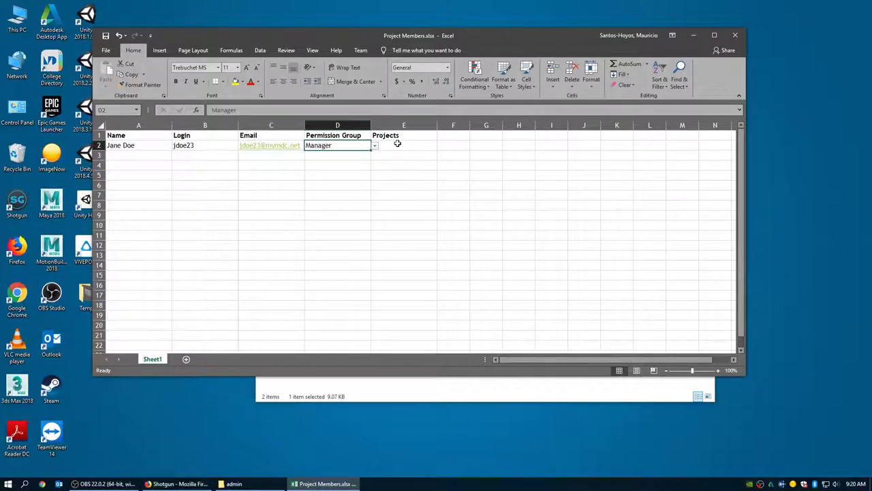
pyautogui.click(401, 145)
pyautogui.click(441, 147)
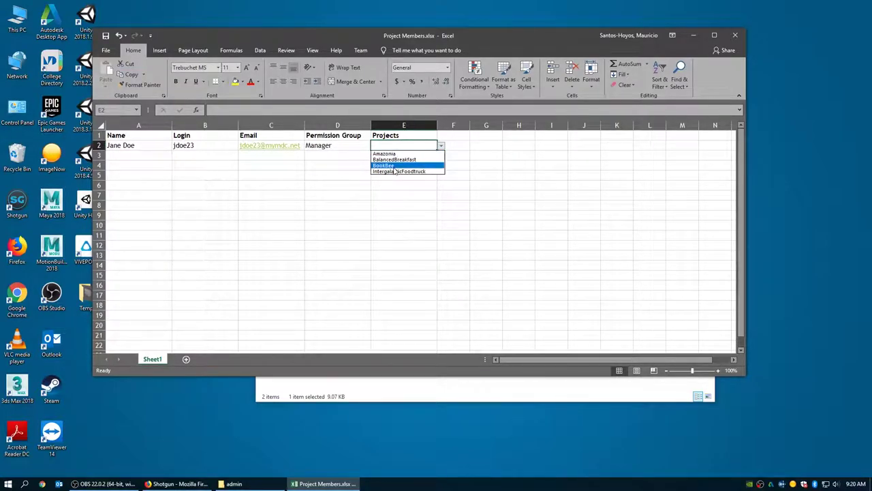
pyautogui.click(384, 165)
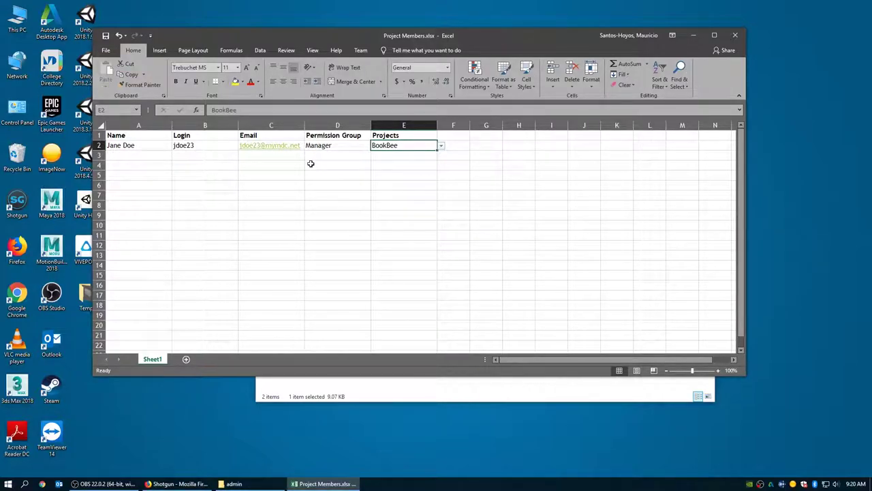
# - Change D2 to Artist and fill Artist and BookBee down through row 18
pyautogui.moveTo(334, 145); pyautogui.dragTo(382, 144)
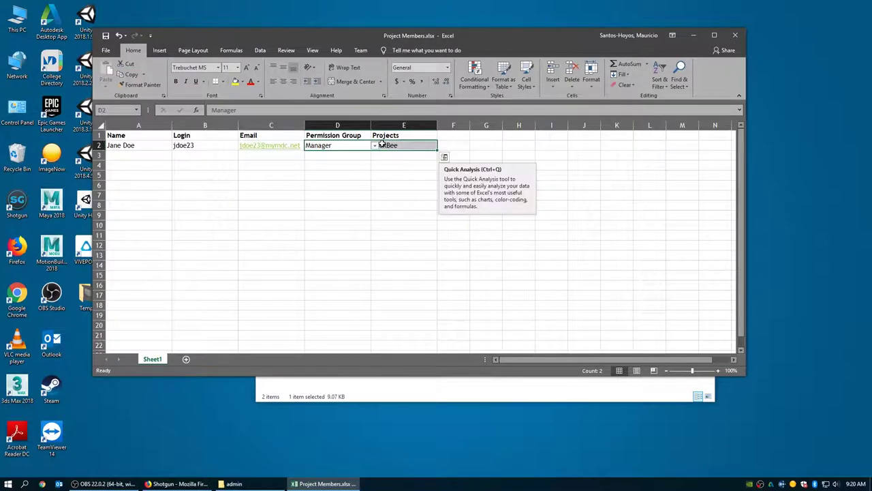
pyautogui.click(357, 146)
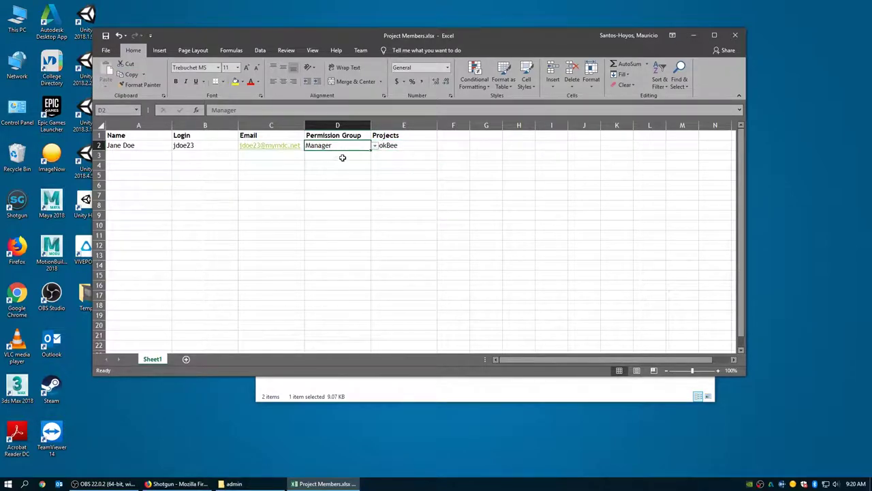
pyautogui.click(374, 146)
pyautogui.click(350, 161)
pyautogui.keyDown('shift'); pyautogui.click(402, 147); pyautogui.keyUp('shift')
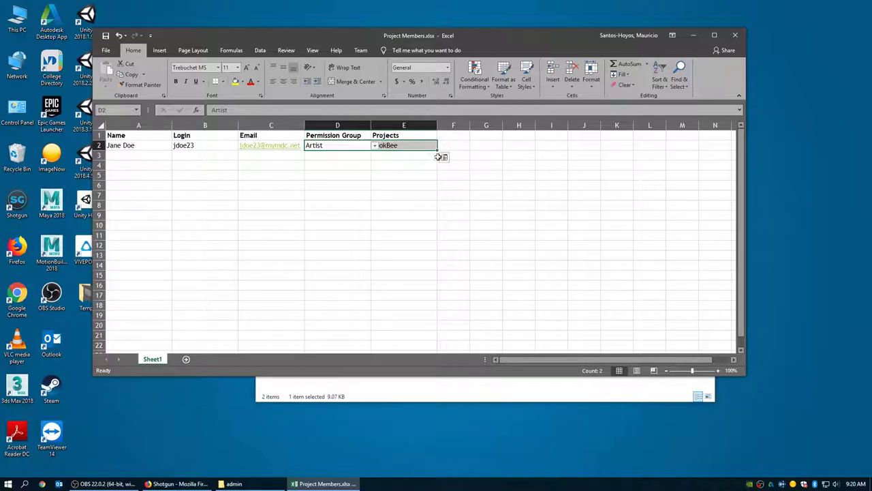
pyautogui.moveTo(437, 150); pyautogui.dragTo(432, 310)
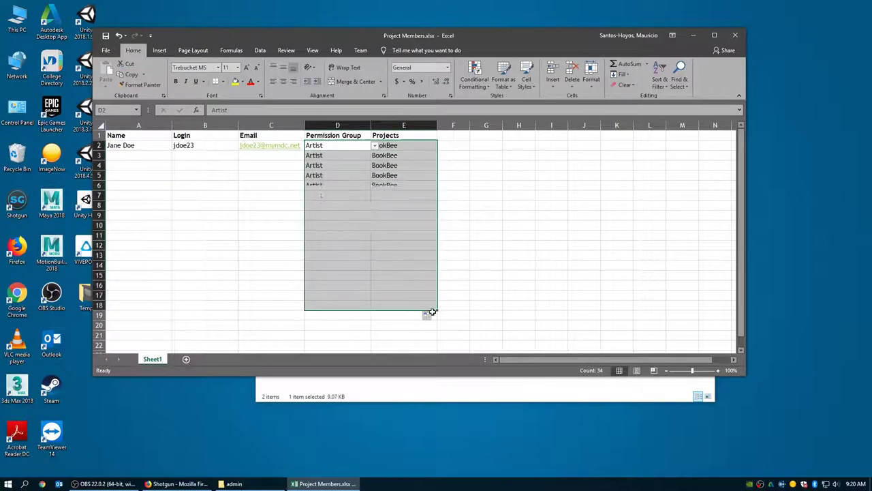
# - Re-pick Artist for D3 and D4, select D3:E18, and close the workbook
pyautogui.click(368, 154)
pyautogui.click(374, 156)
pyautogui.click(366, 169)
pyautogui.click(370, 166)
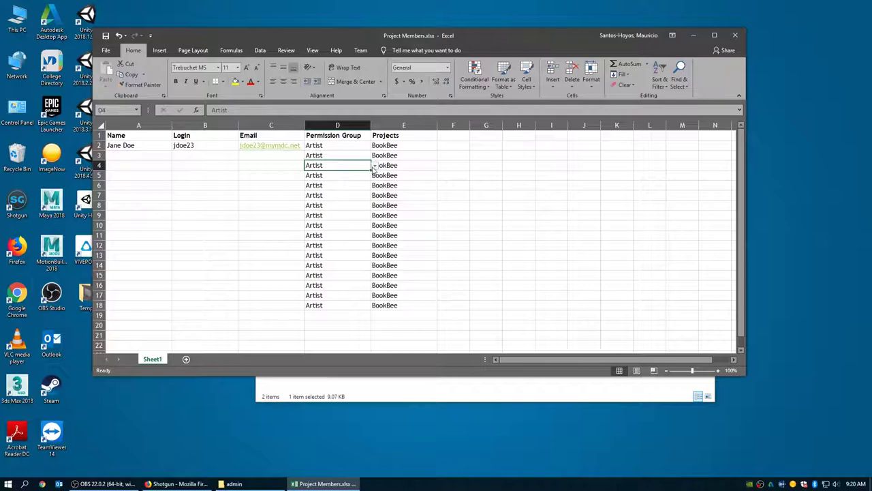
pyautogui.click(374, 166)
pyautogui.click(345, 180)
pyautogui.moveTo(407, 306); pyautogui.dragTo(345, 147)
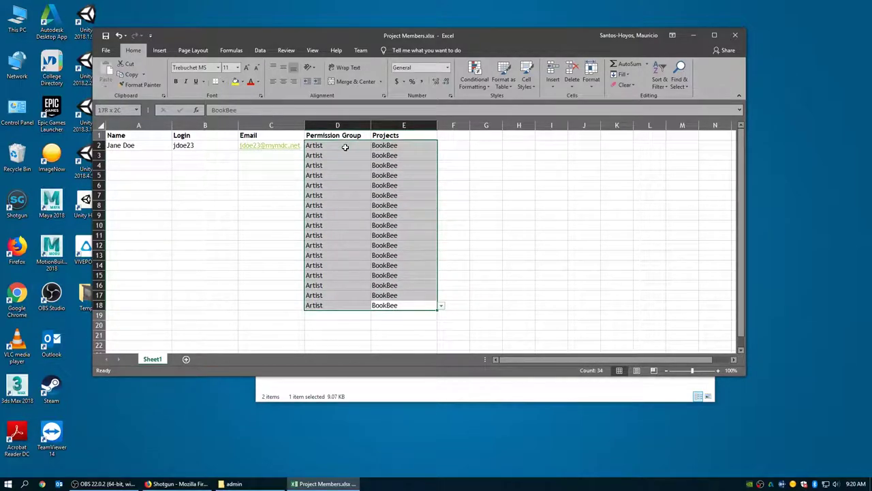
pyautogui.click(418, 214)
pyautogui.moveTo(403, 159); pyautogui.dragTo(331, 305)
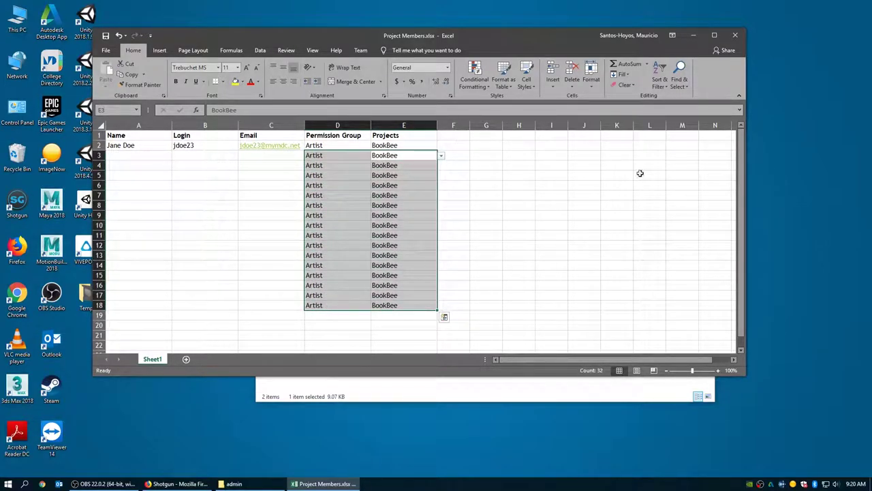
pyautogui.click(734, 36)
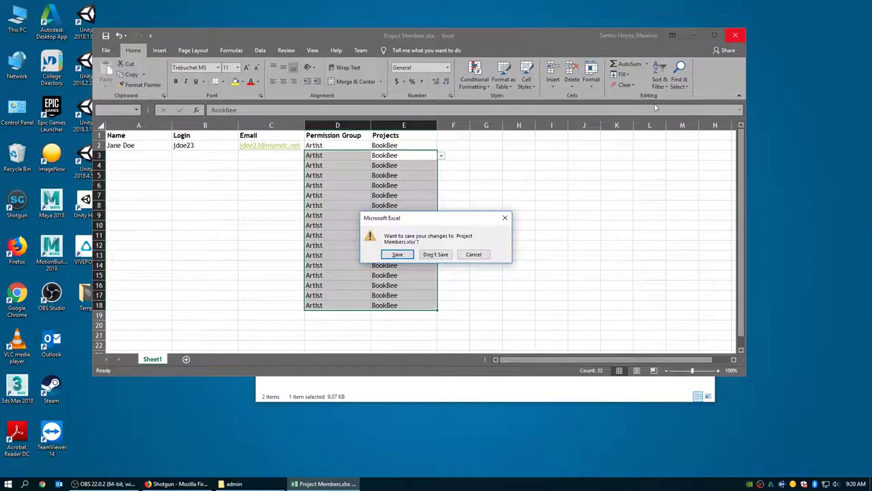
# - Discard the Project Members changes and open Asset List.xlsx
pyautogui.click(433, 253)
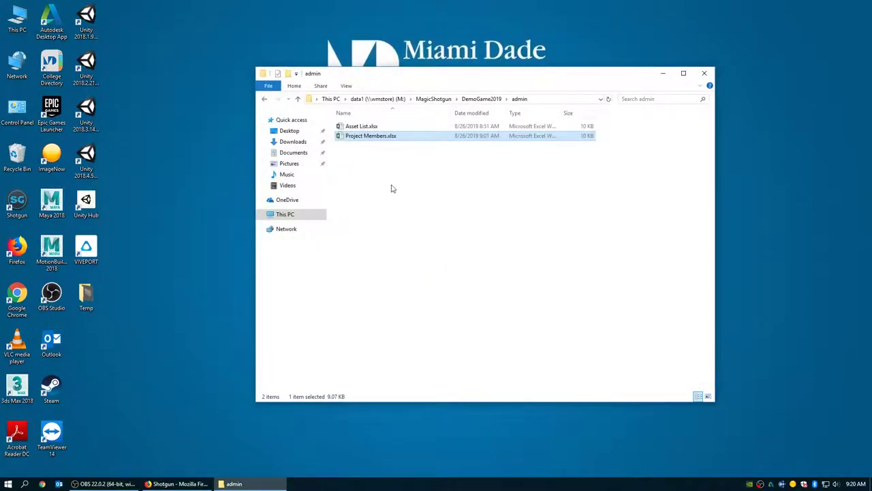
pyautogui.click(373, 129)
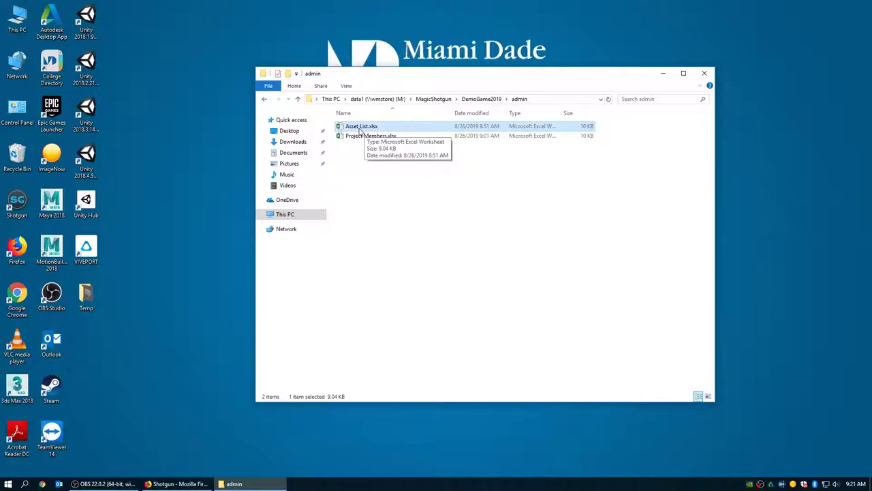
pyautogui.doubleClick(361, 126)
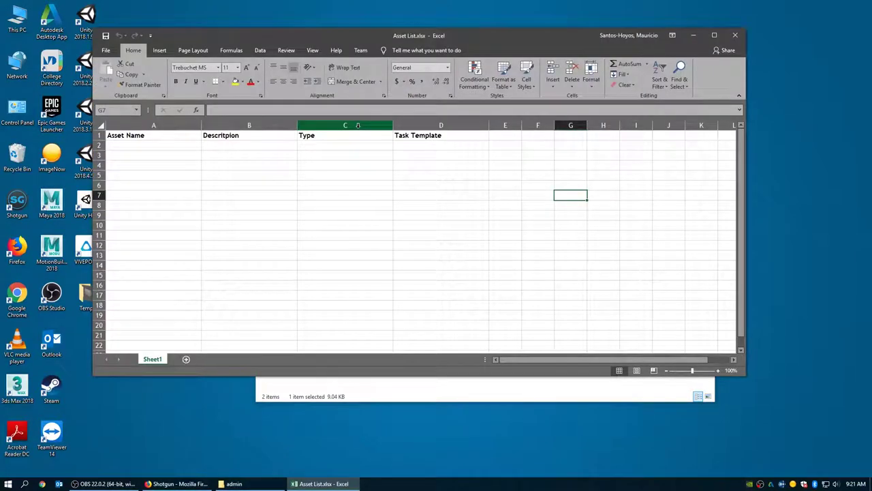
# - Select the empty asset rows A2:D20, then close the Asset List workbook
pyautogui.click(165, 148)
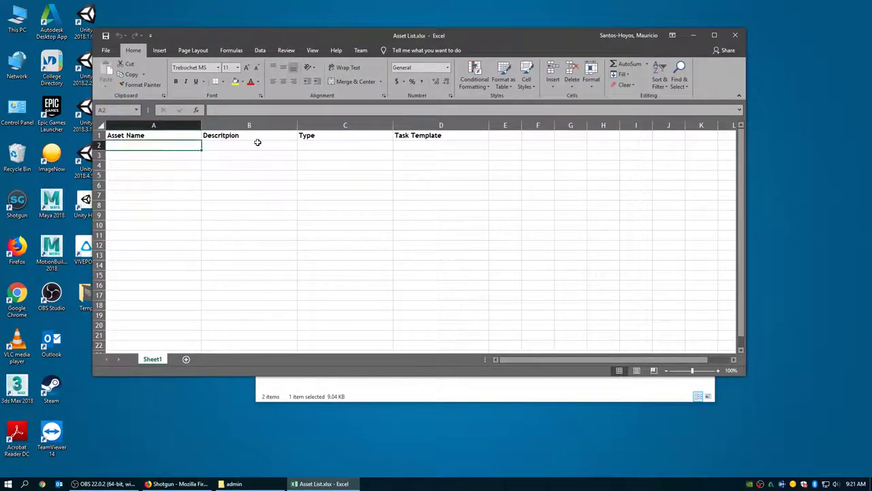
pyautogui.moveTo(192, 145); pyautogui.dragTo(435, 335)
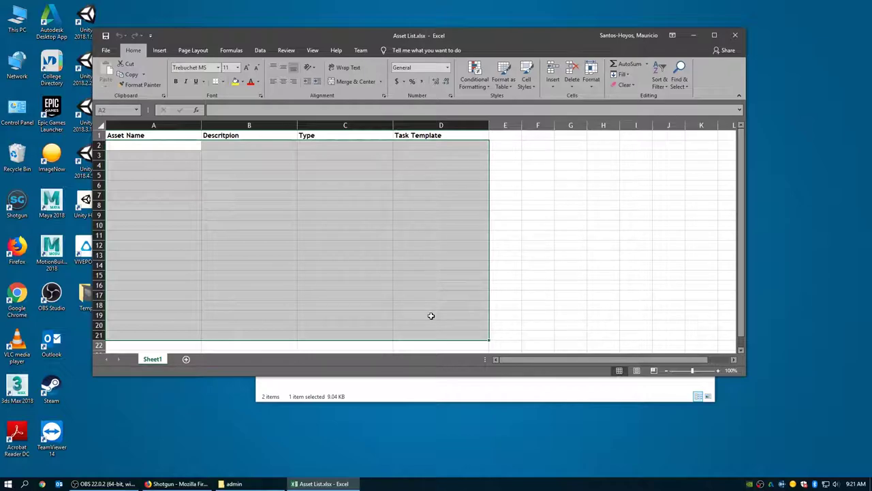
pyautogui.click(735, 35)
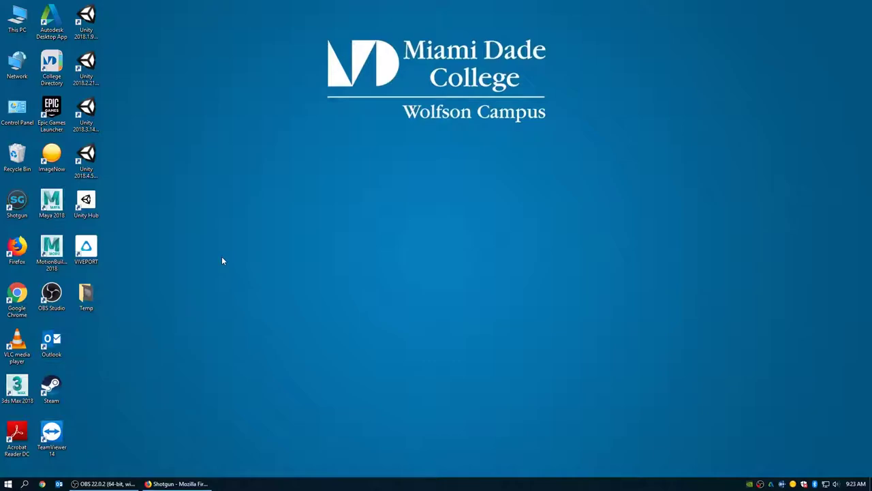
# - Launch Shotgun Desktop and verify the site address magicmdc.shotgunstudio.com in Firefox
pyautogui.click(21, 201)
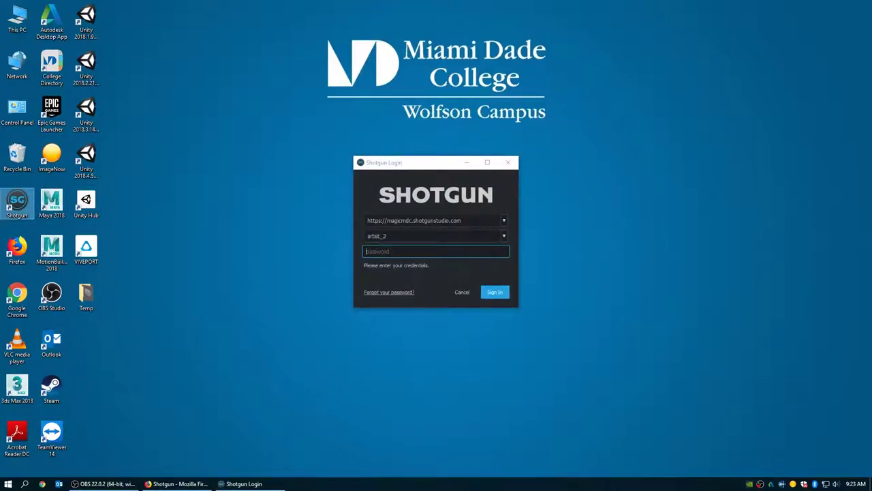
pyautogui.moveTo(463, 220); pyautogui.dragTo(361, 221)
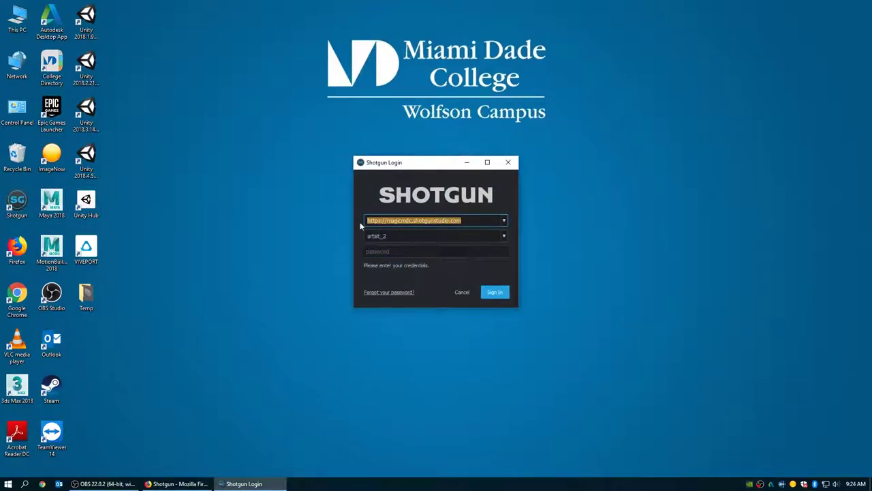
pyautogui.click(181, 483)
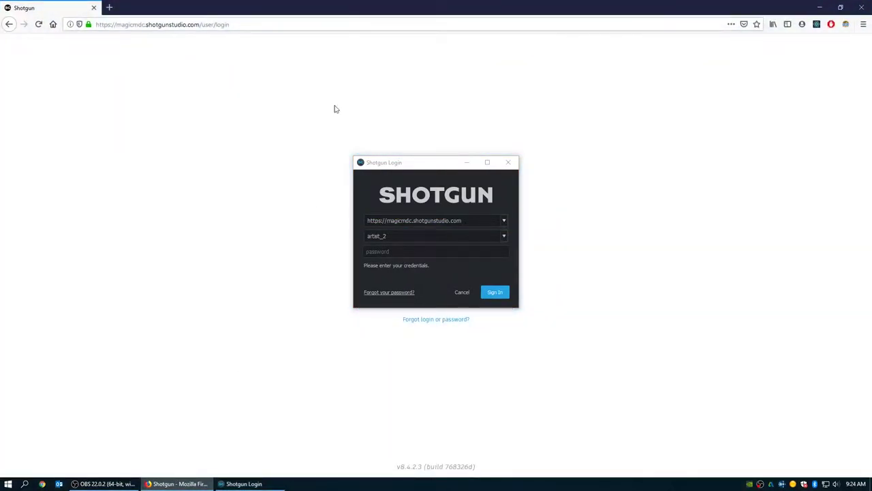
pyautogui.click(195, 25)
pyautogui.click(199, 24)
pyautogui.moveTo(200, 25); pyautogui.dragTo(114, 24)
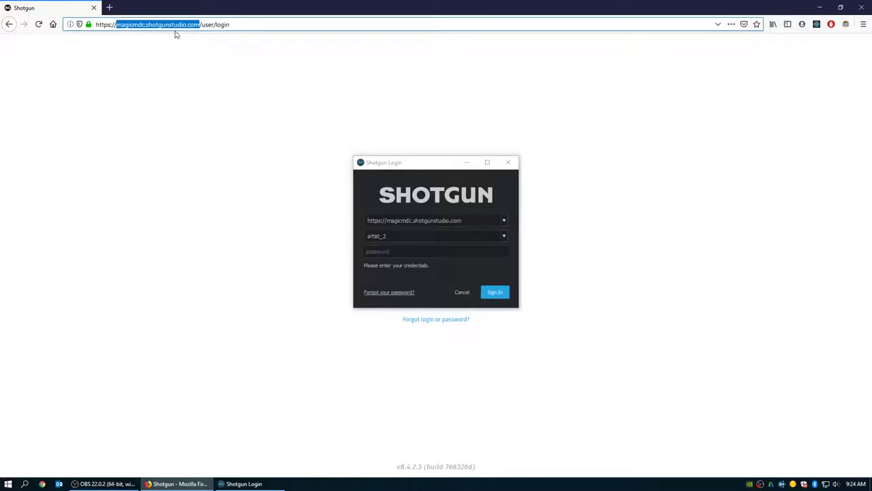
pyautogui.click(820, 7)
# - Replace the artist username with your own, enter your password, and sign in
pyautogui.doubleClick(400, 236)
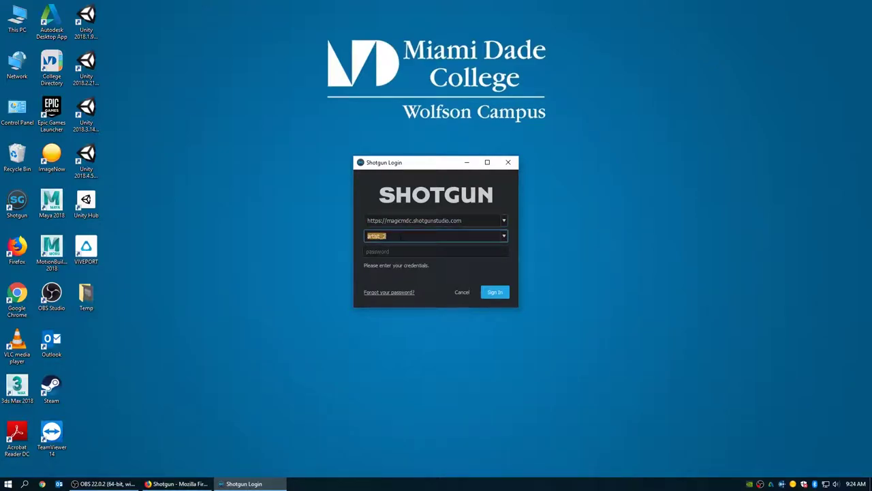
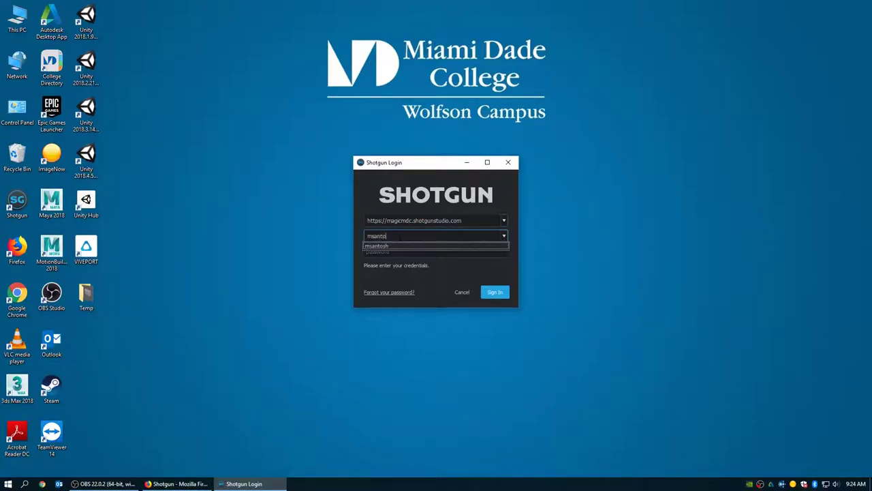
pyautogui.click(403, 252)
pyautogui.write('********')
pyautogui.press('BackSpace')
pyautogui.press('BackSpace')
pyautogui.press('BackSpace')
pyautogui.press('BackSpace')
pyautogui.press('BackSpace')
pyautogui.press('BackSpace')
pyautogui.press('BackSpace')
pyautogui.write('*')
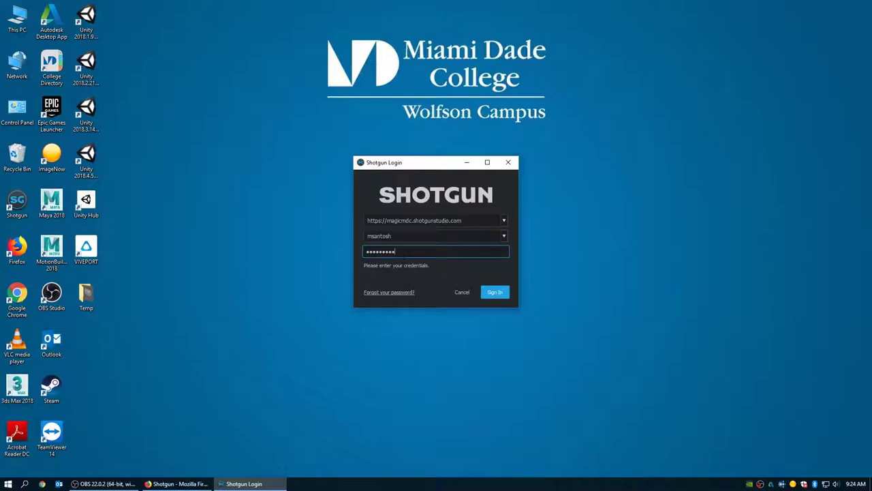
pyautogui.click(493, 291)
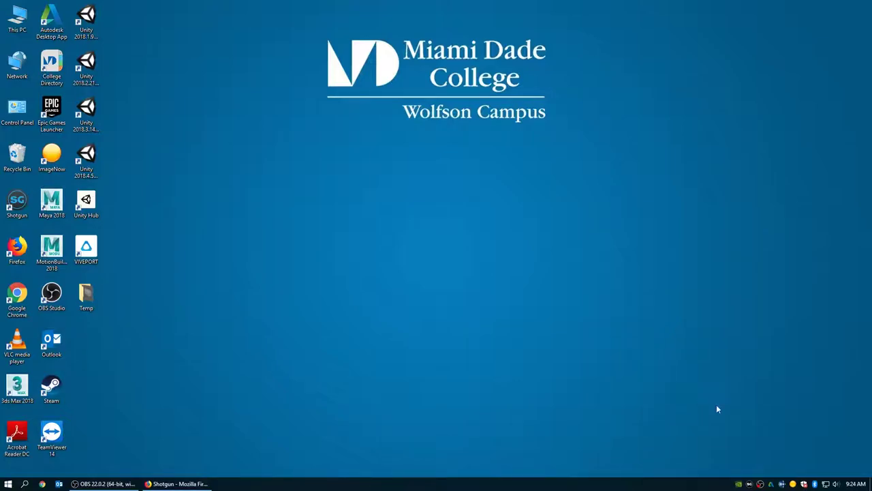
# - Switch Shotgun Desktop from Demo Film 2019 to the Demo Game 2019 project
pyautogui.click(750, 484)
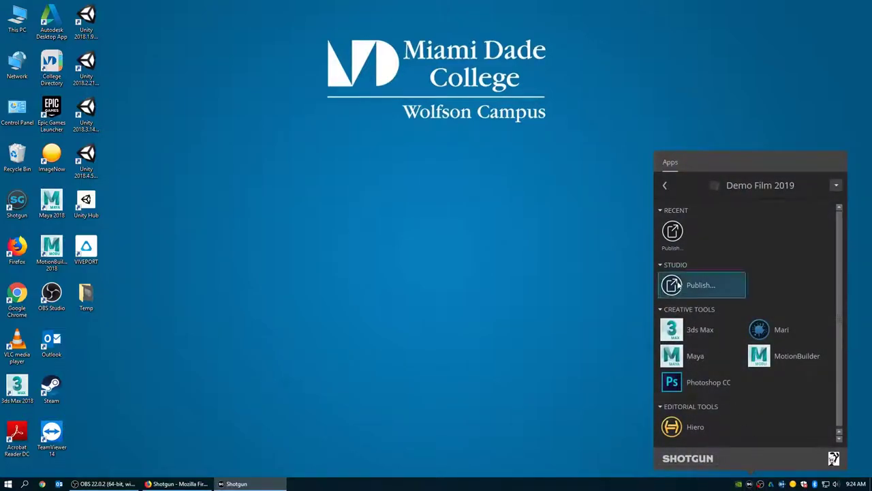
pyautogui.click(664, 186)
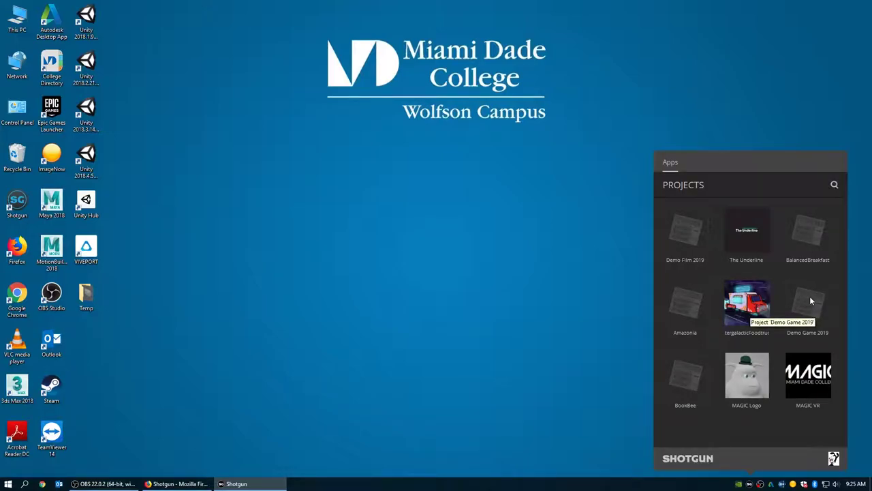
pyautogui.click(809, 299)
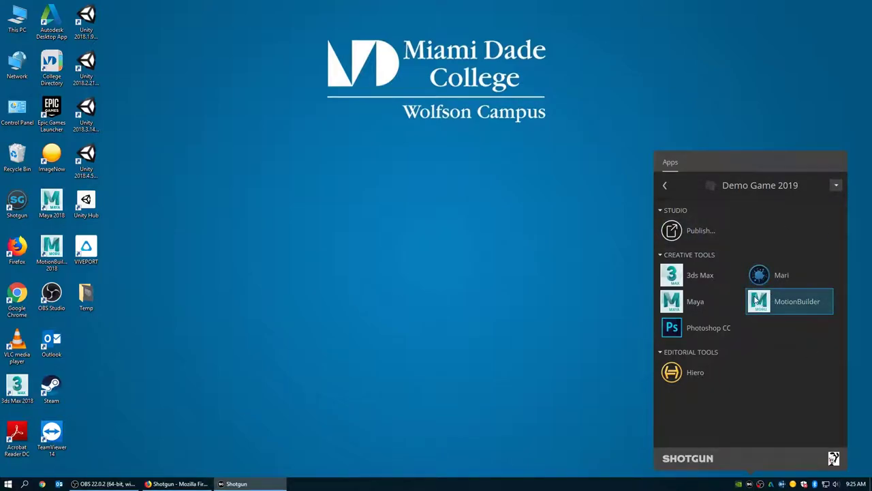
# - Dismiss the Shotgun Desktop apps panel
pyautogui.click(749, 485)
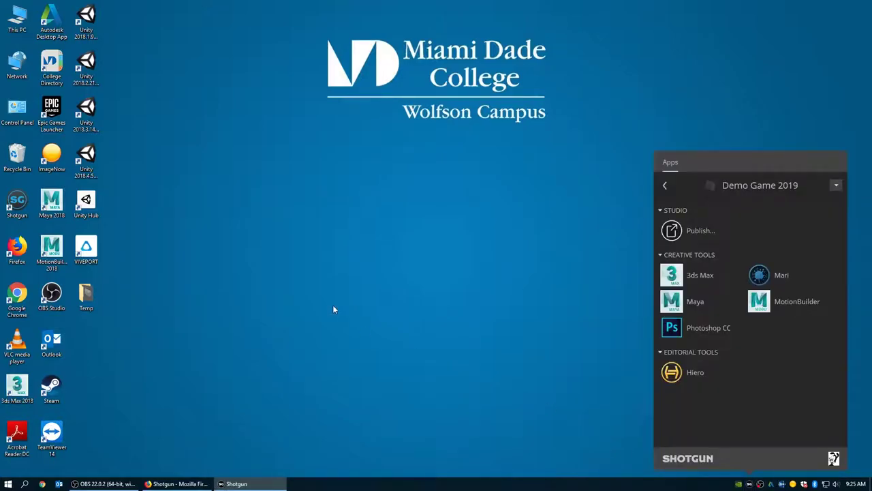
pyautogui.click(503, 395)
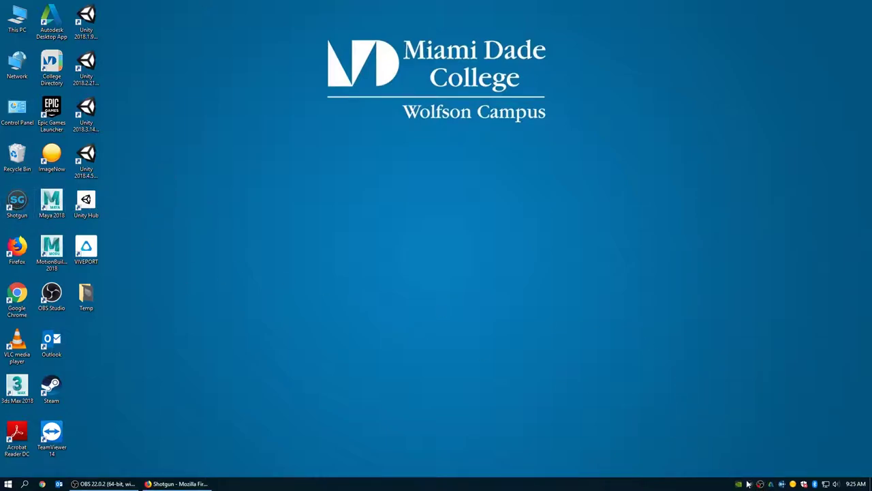
pyautogui.click(749, 483)
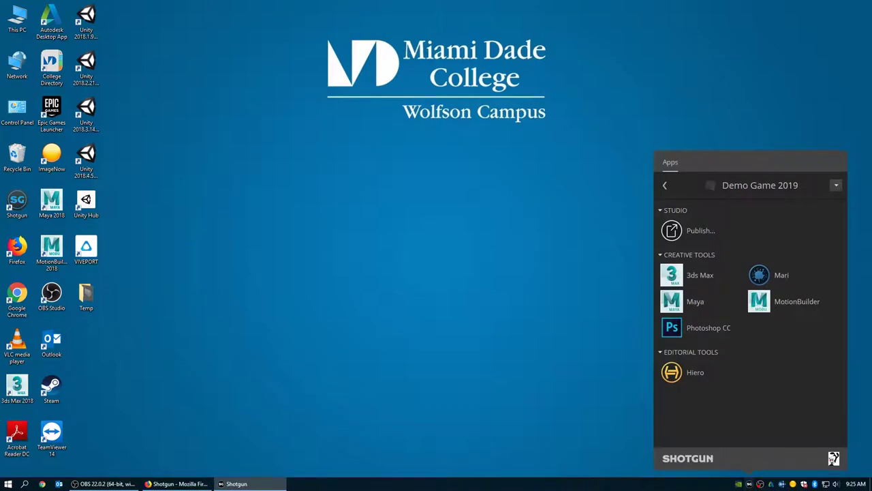
pyautogui.click(543, 396)
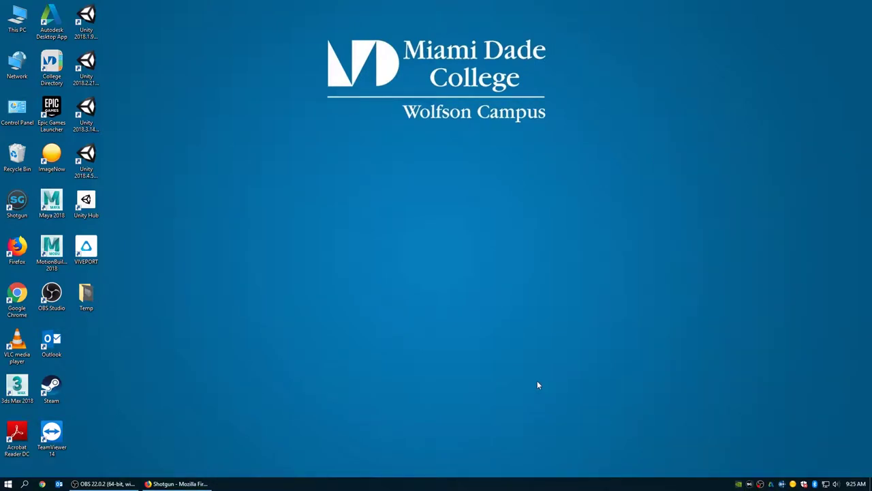
# - Sign back in to the Shotgun website in Firefox using the saved login
pyautogui.click(174, 483)
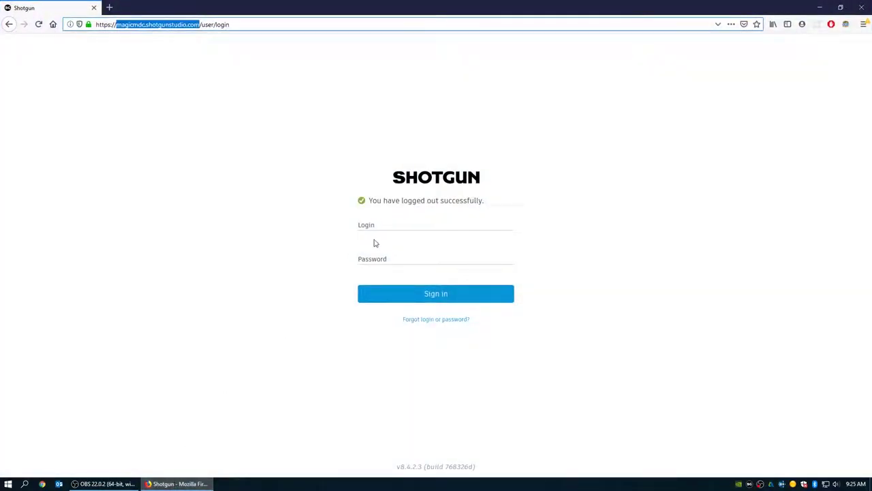
pyautogui.click(393, 225)
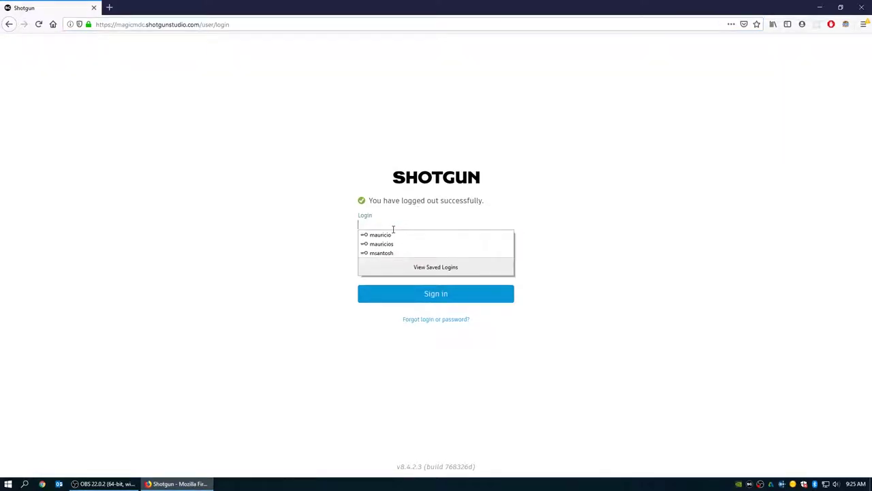
pyautogui.click(393, 253)
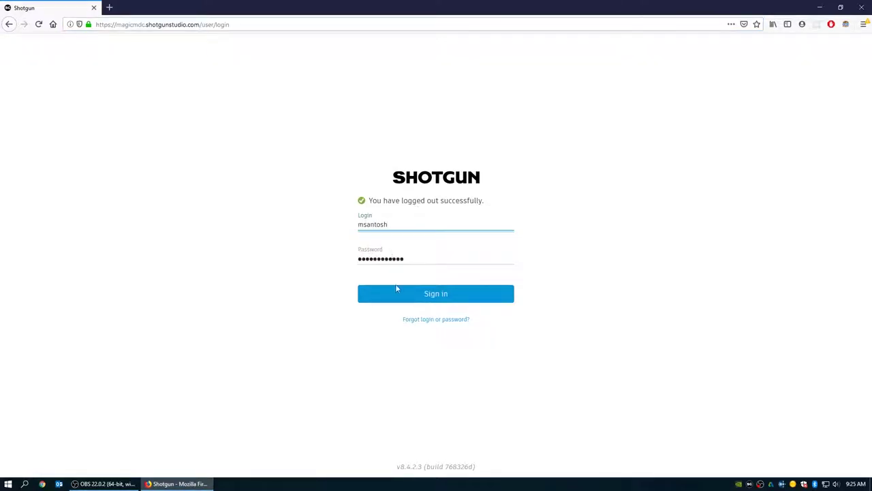
pyautogui.click(436, 295)
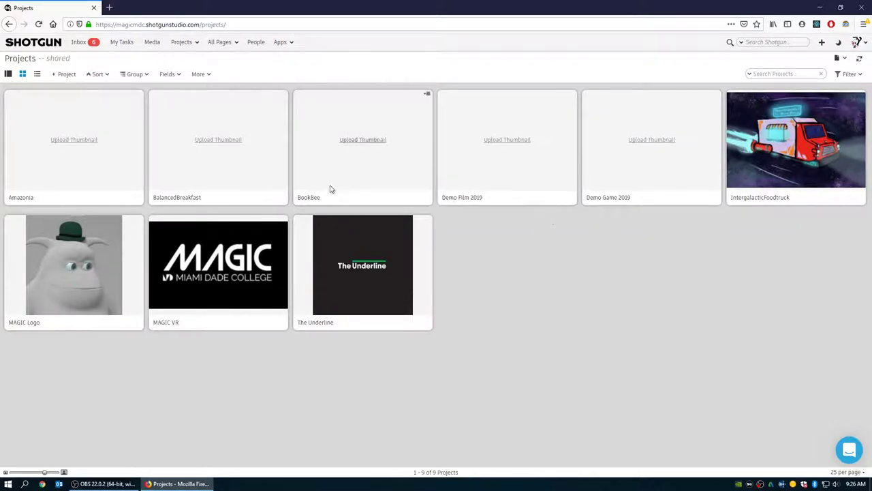
# - Open Demo Game 2019's overview and add the first and third artist accounts to People
pyautogui.click(608, 200)
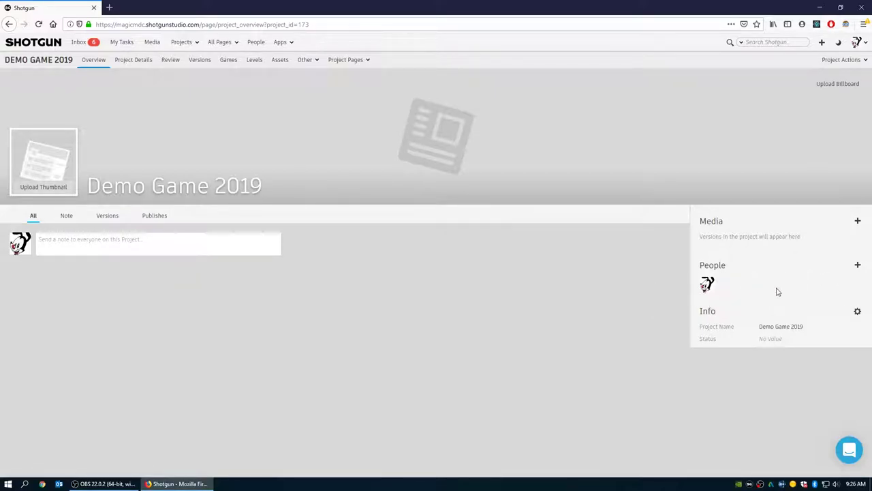
pyautogui.click(855, 265)
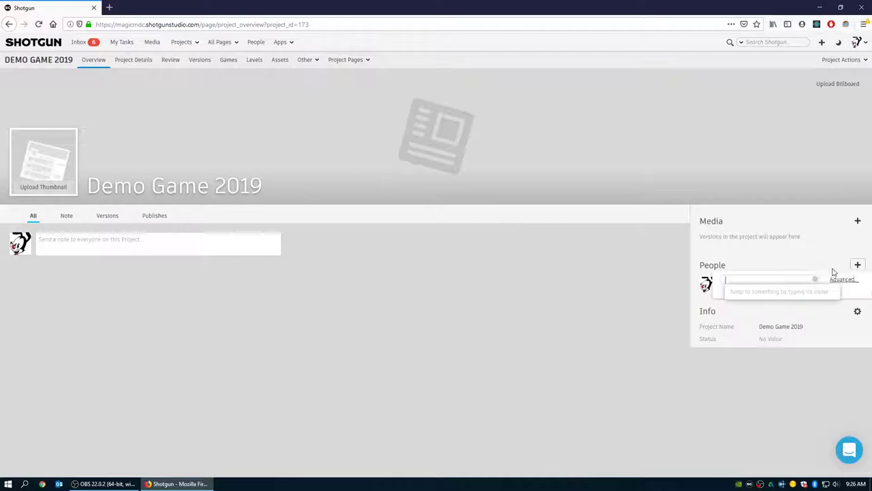
pyautogui.write('artist_1')
pyautogui.click(748, 290)
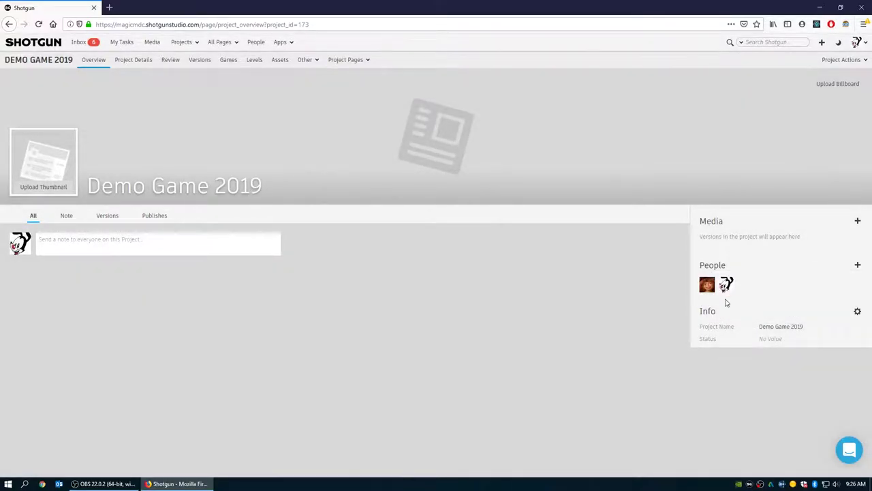
pyautogui.click(857, 265)
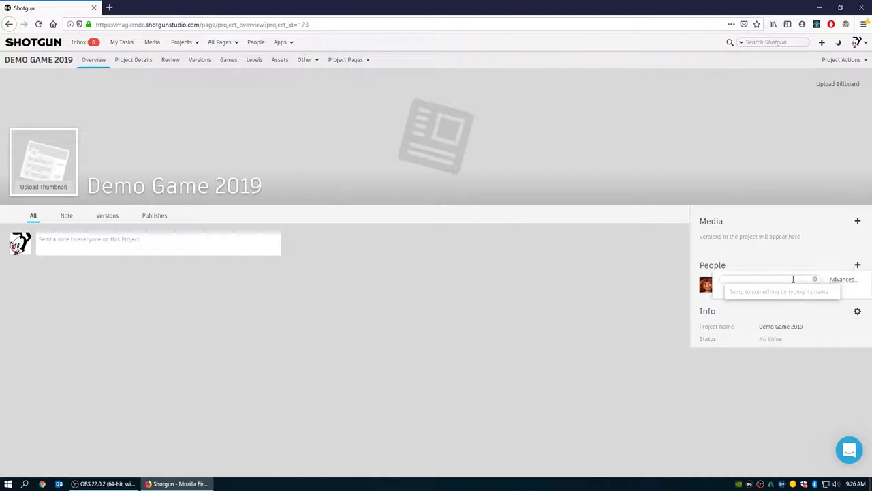
pyautogui.write('artist')
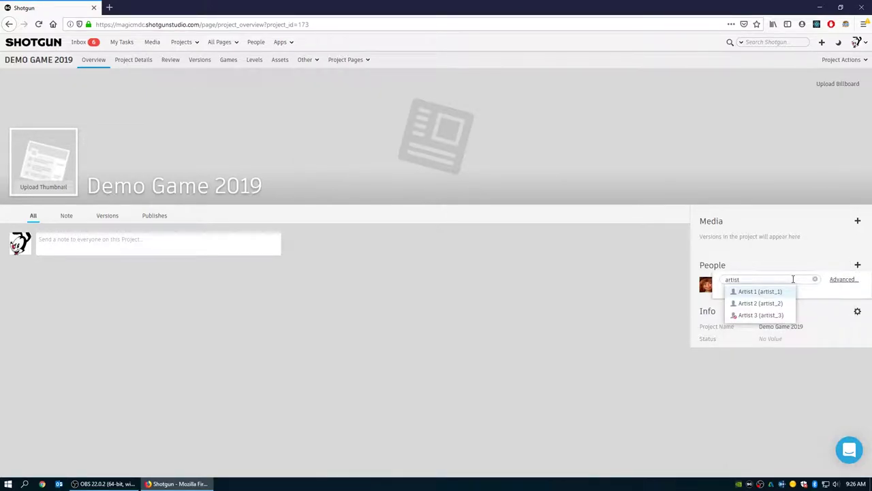
pyautogui.write('_3')
pyautogui.press('Return')
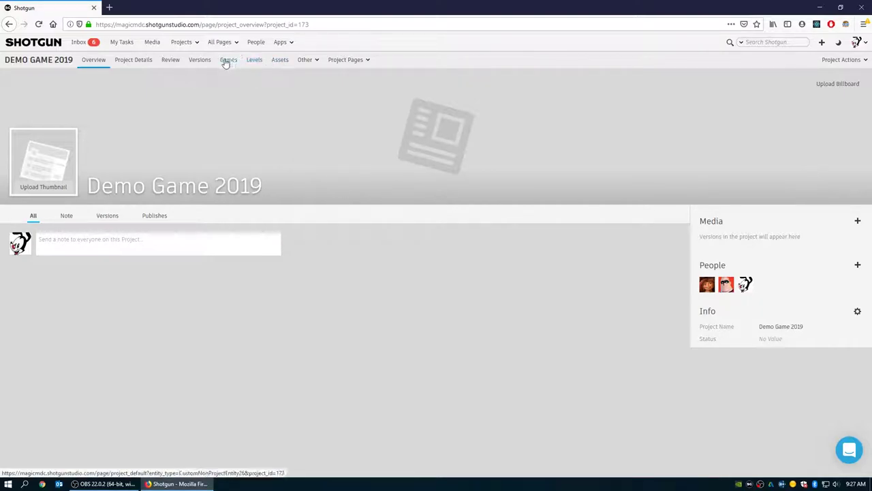
# - On the Games page, switch Demo Game 2019's status to Complete, then back to In Progress
pyautogui.click(225, 61)
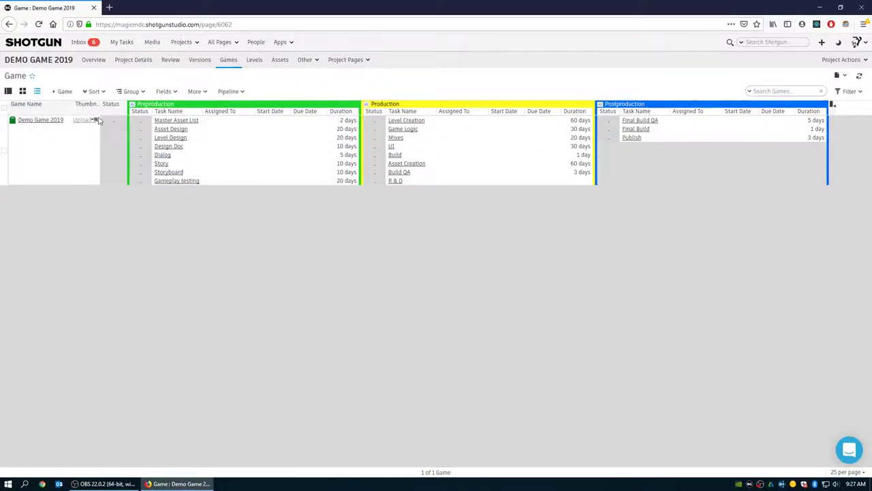
pyautogui.click(122, 121)
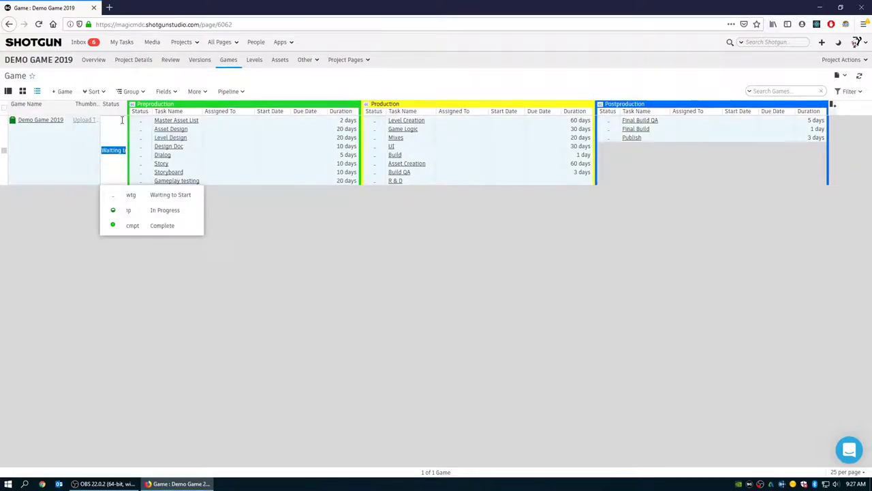
pyautogui.click(159, 226)
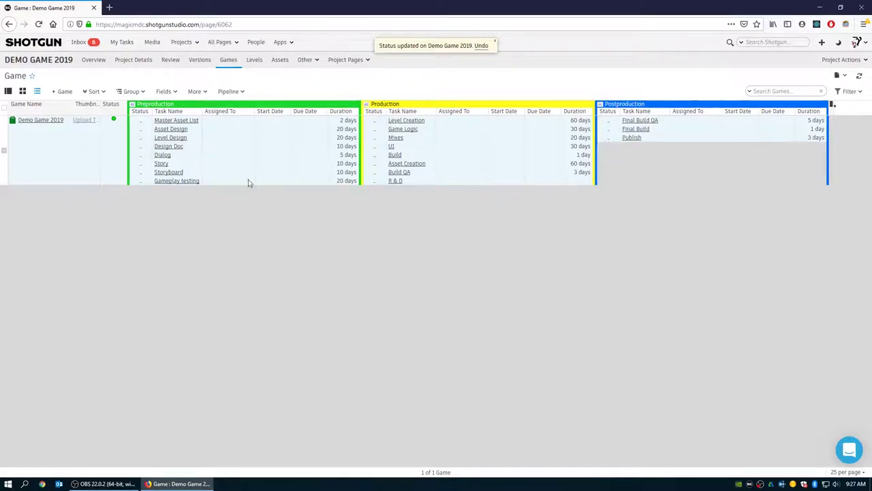
pyautogui.click(123, 121)
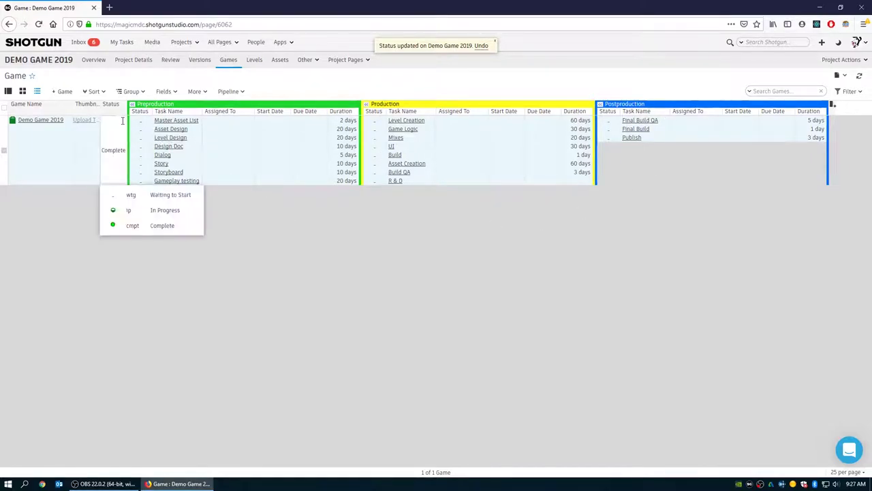
pyautogui.click(134, 213)
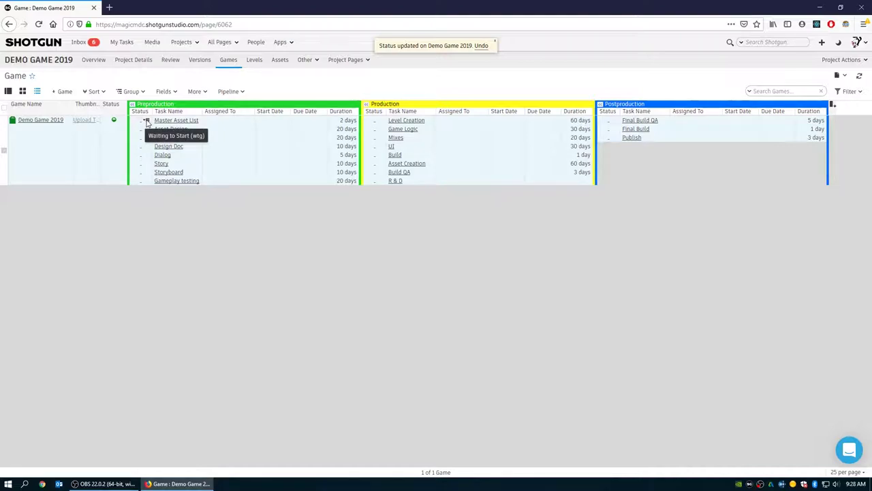
# - Check Master Asset List's status options without changing them, then open its task page and note box
pyautogui.click(146, 121)
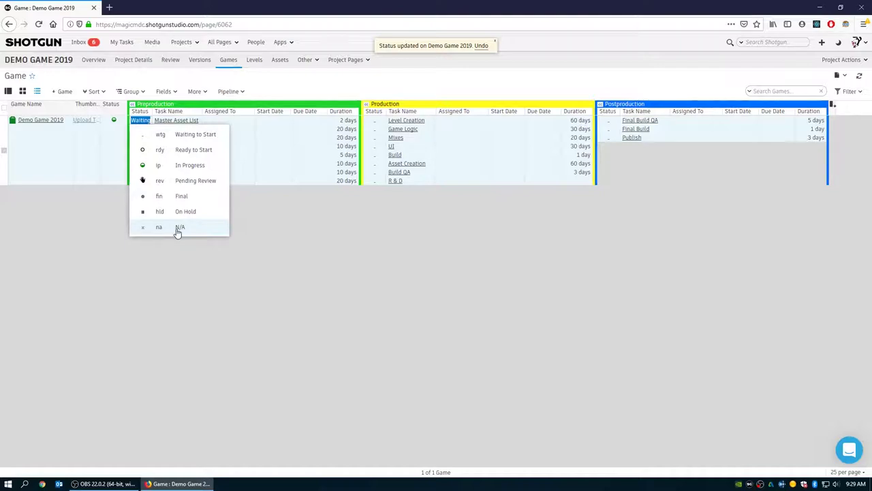
pyautogui.click(211, 286)
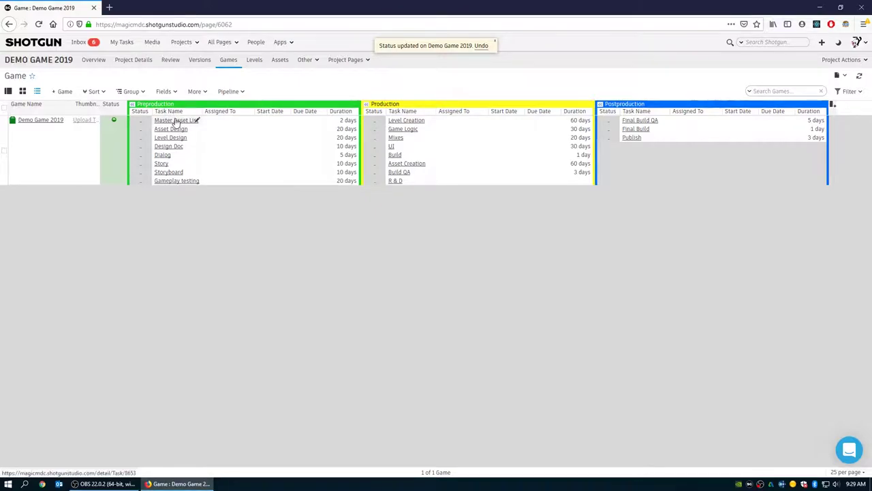
pyautogui.click(176, 121)
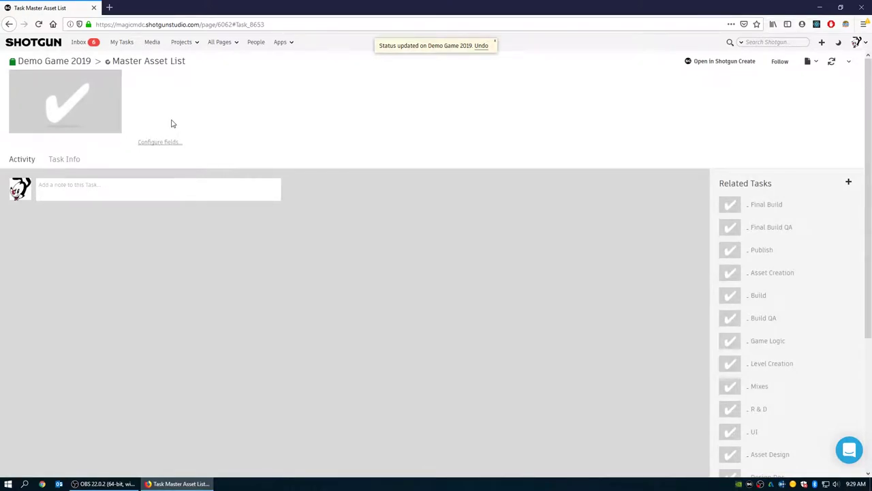
pyautogui.click(79, 185)
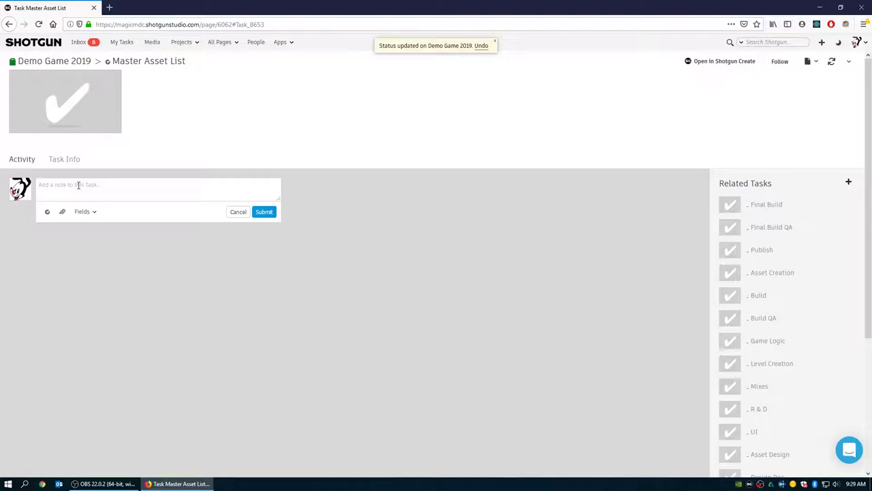
# - Return to the game's task list and cancel an Assigned To edit on Master Asset List
pyautogui.click(9, 24)
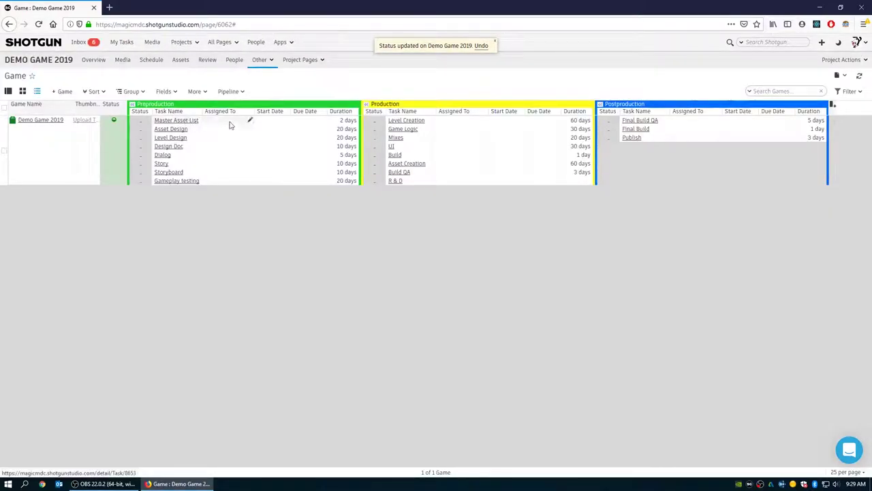
pyautogui.click(249, 123)
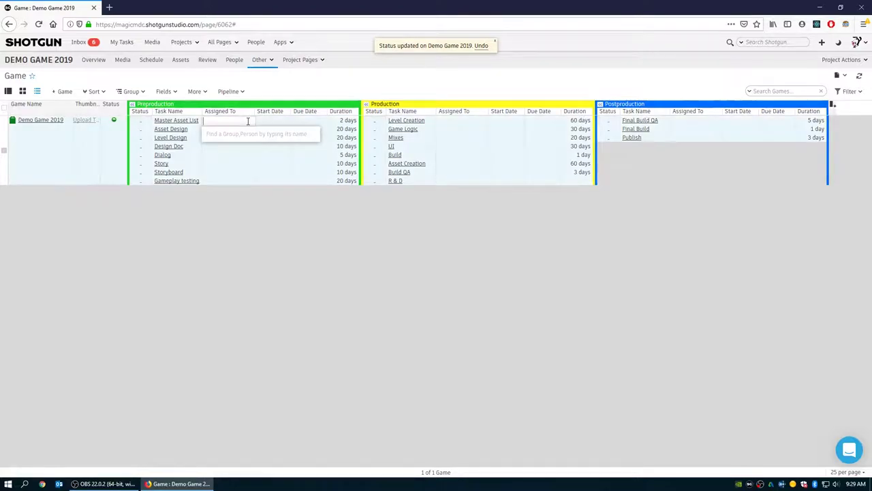
pyautogui.click(208, 224)
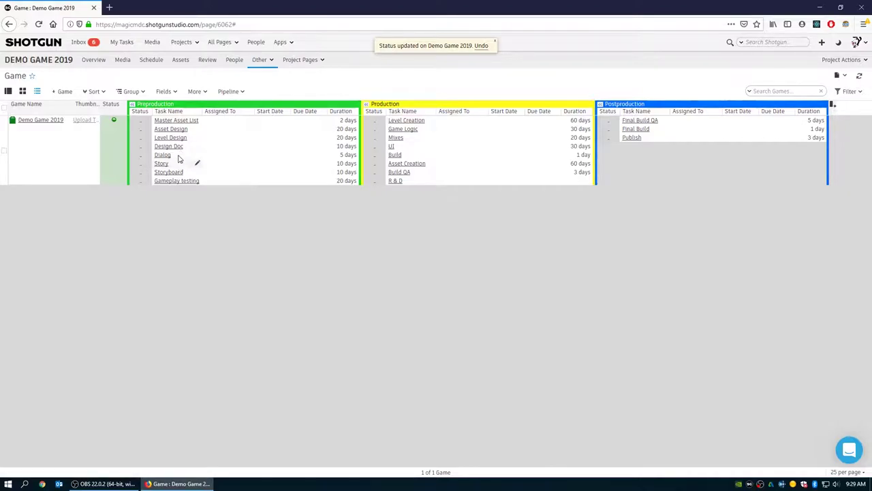
# - Set the Story task to Ready to Start and assign it to Artist 1
pyautogui.click(146, 163)
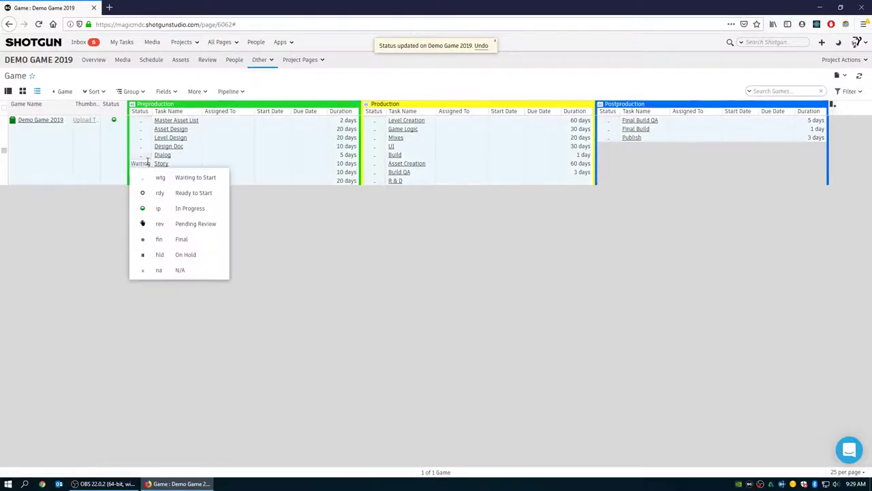
pyautogui.click(159, 192)
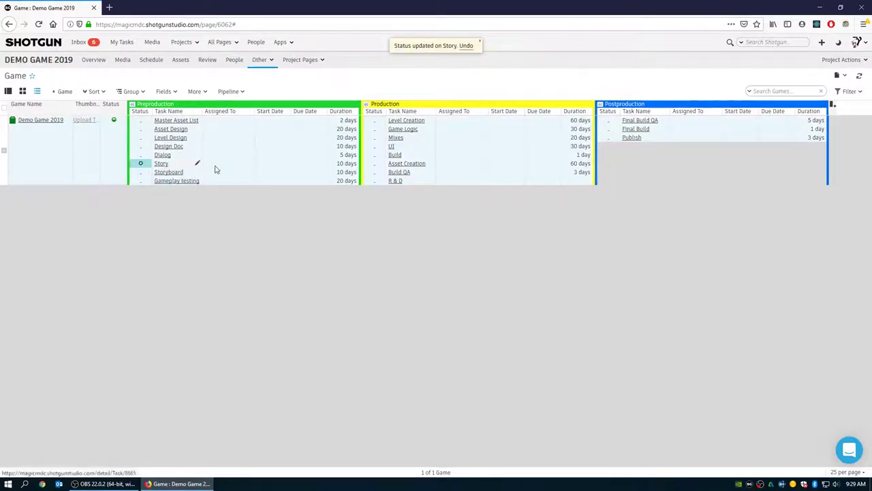
pyautogui.click(249, 163)
pyautogui.write('a')
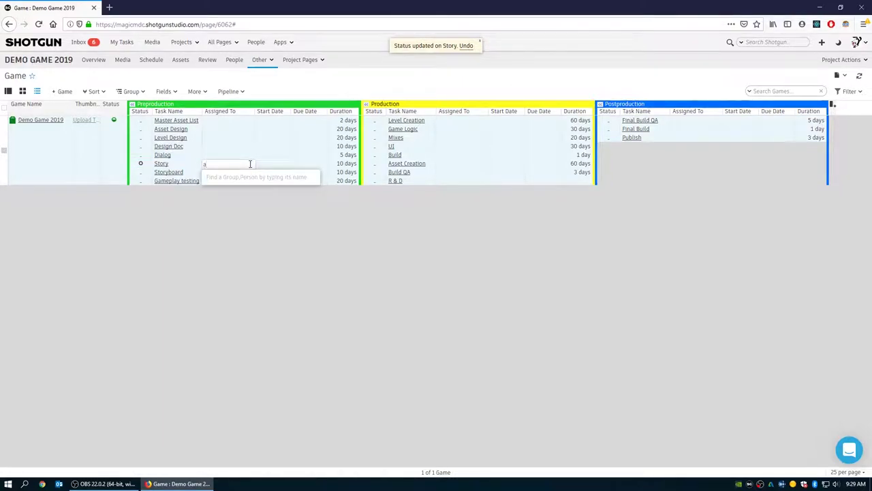
pyautogui.write('rtist')
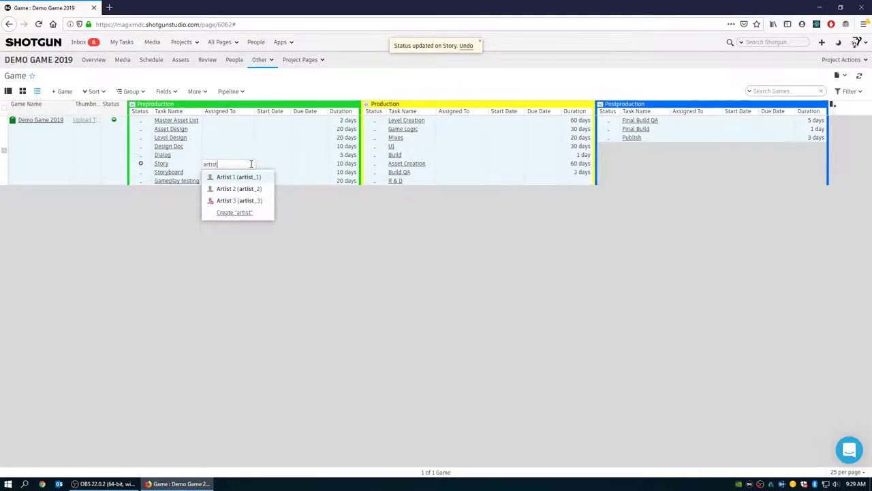
pyautogui.click(230, 177)
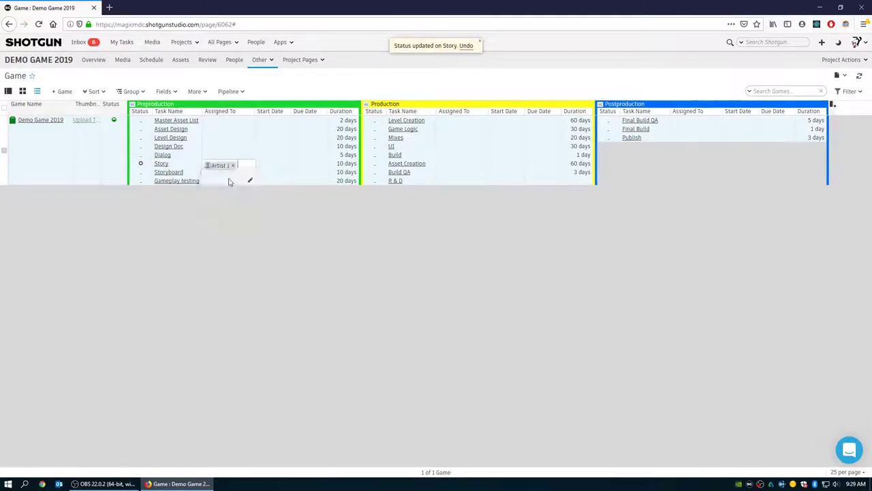
# - Set Story's start and due dates to the 29th, giving a 1-day duration
pyautogui.click(286, 166)
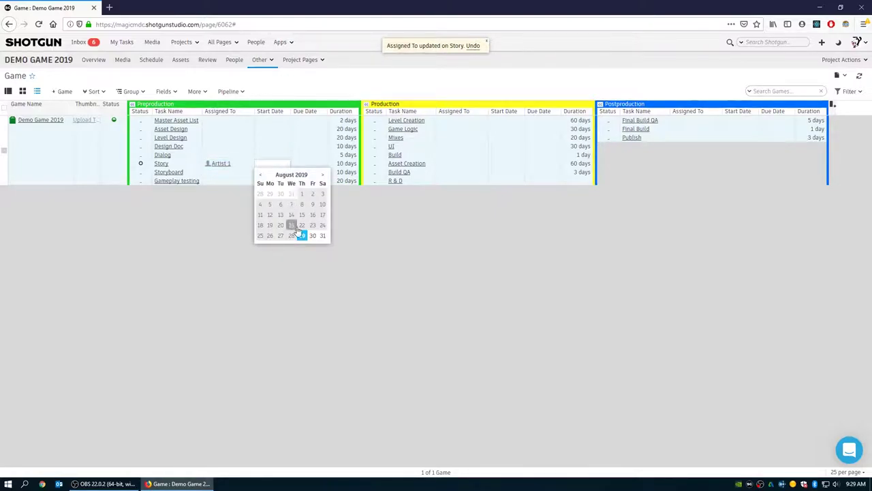
pyautogui.click(301, 235)
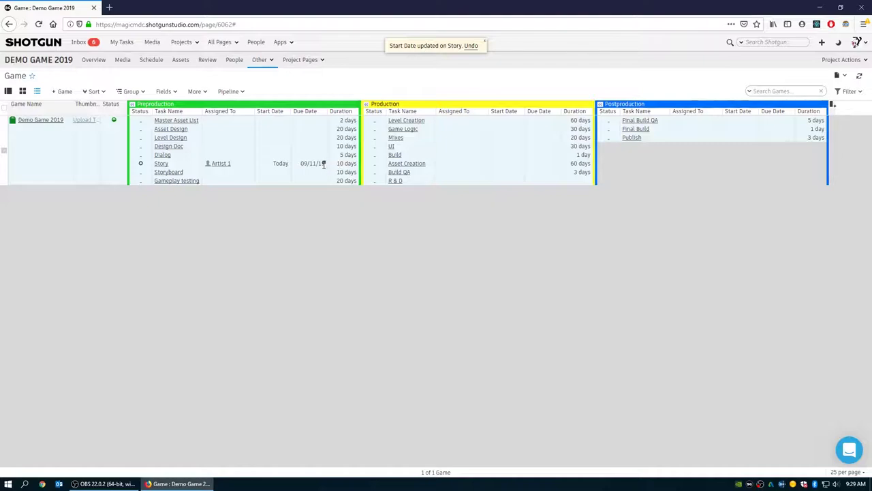
pyautogui.click(324, 162)
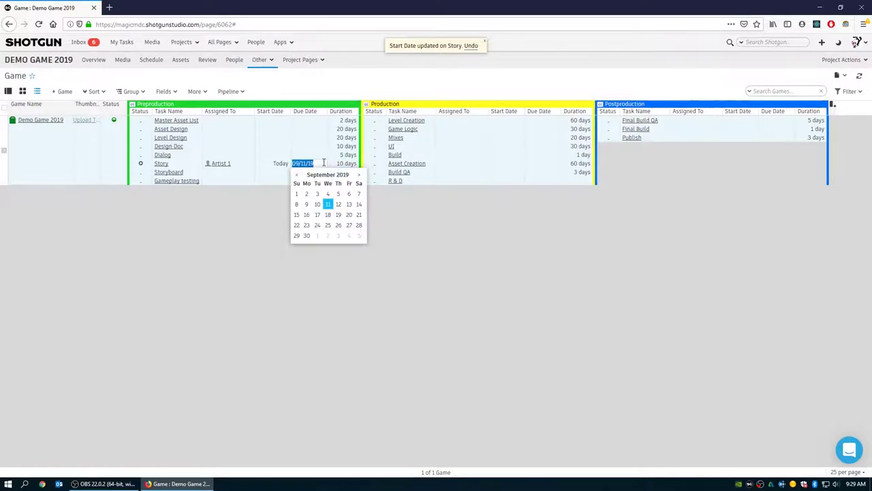
pyautogui.click(297, 175)
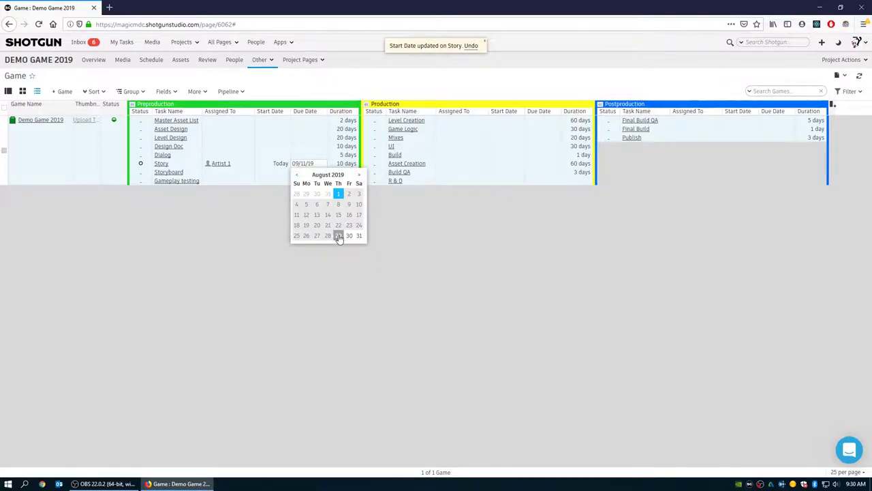
pyautogui.click(339, 236)
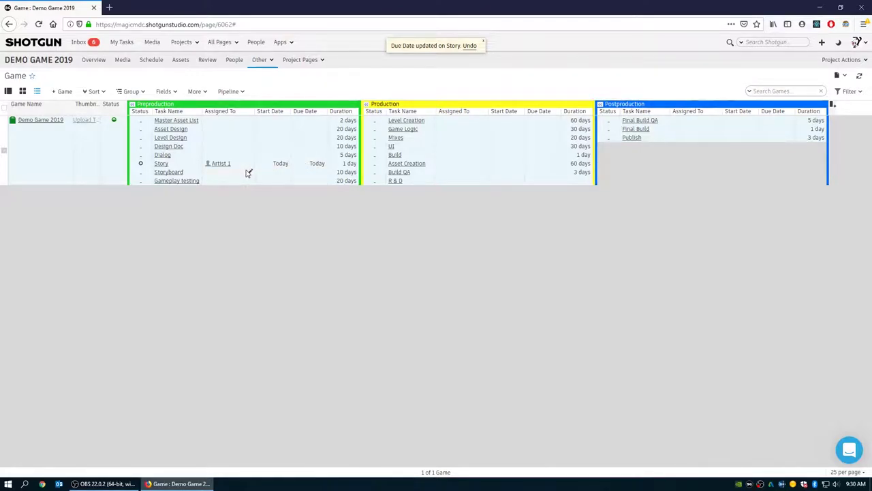
# - Add artist_2 as a second assignee on the Story task
pyautogui.click(250, 166)
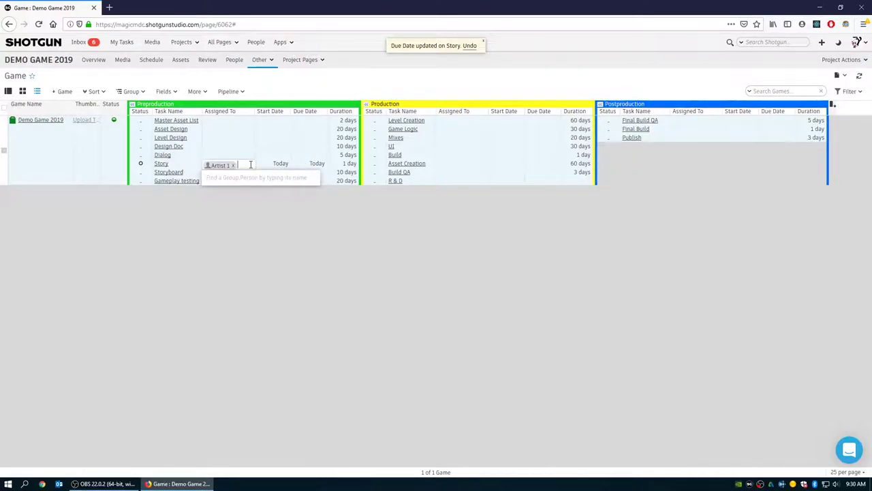
pyautogui.write('artist_2')
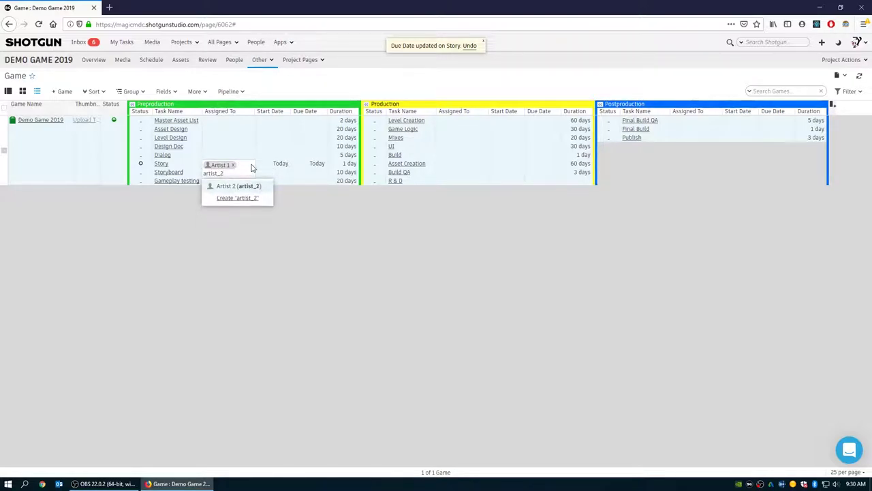
pyautogui.press('Return')
pyautogui.click(204, 227)
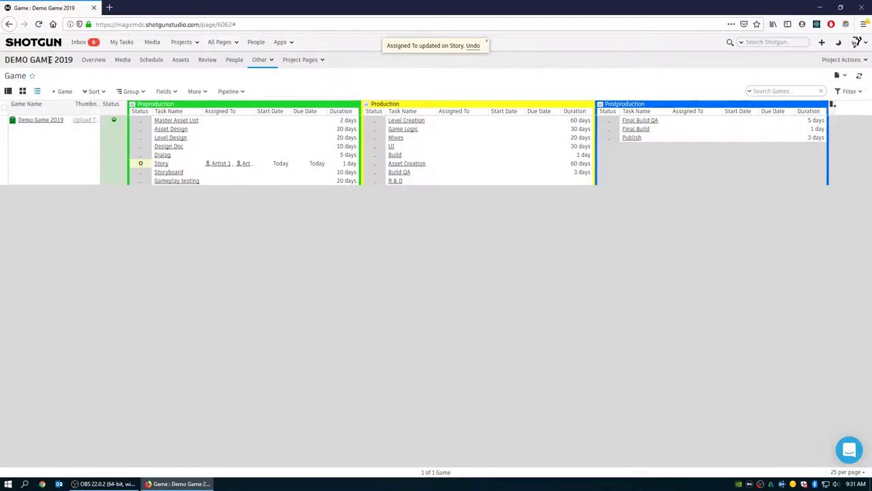
# - Go from the project overview to the Levels page listing the Temp level
pyautogui.click(93, 61)
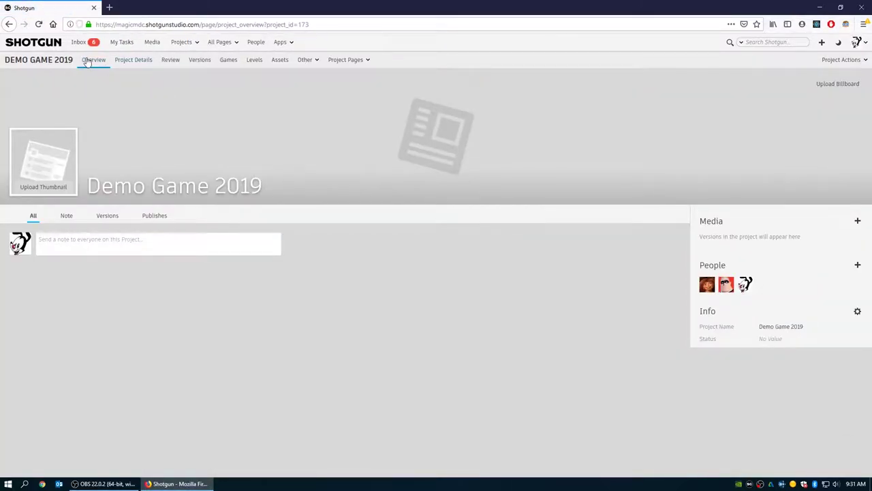
pyautogui.click(254, 61)
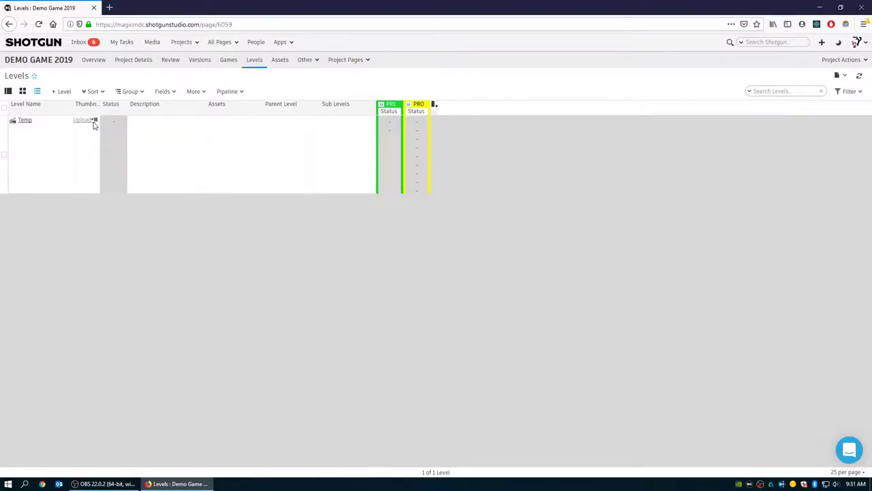
# - Expand Temp's Preproduction and Production task columns and bring up the Temp level's action menu
pyautogui.click(382, 105)
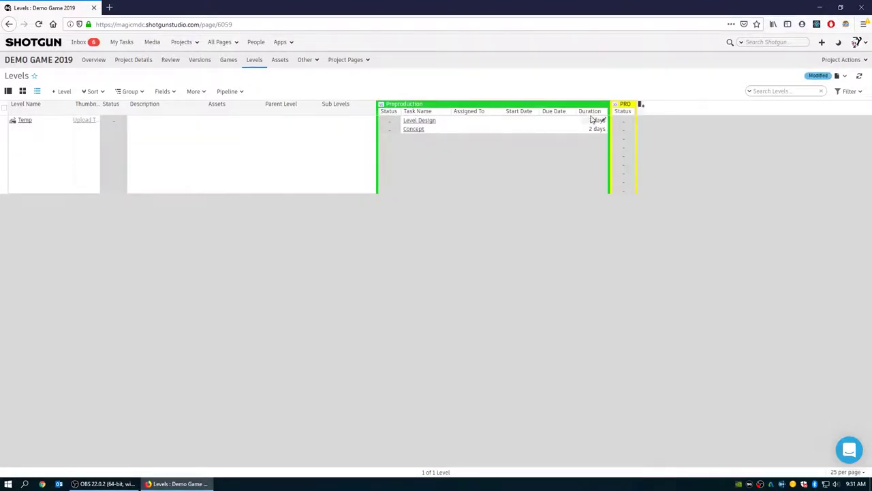
pyautogui.click(615, 106)
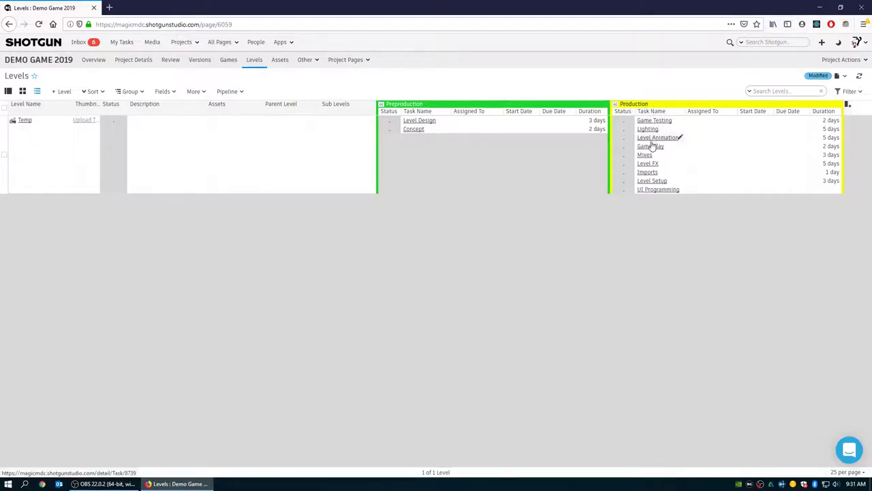
pyautogui.rightClick(682, 194)
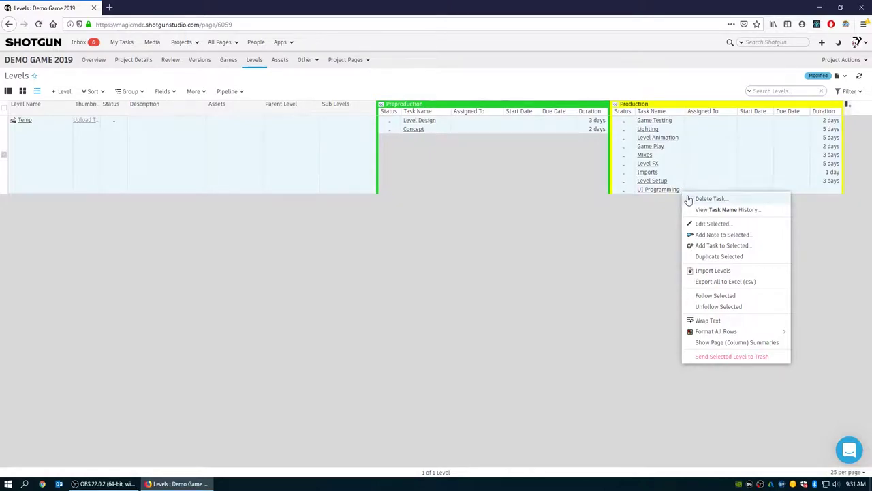
pyautogui.click(715, 246)
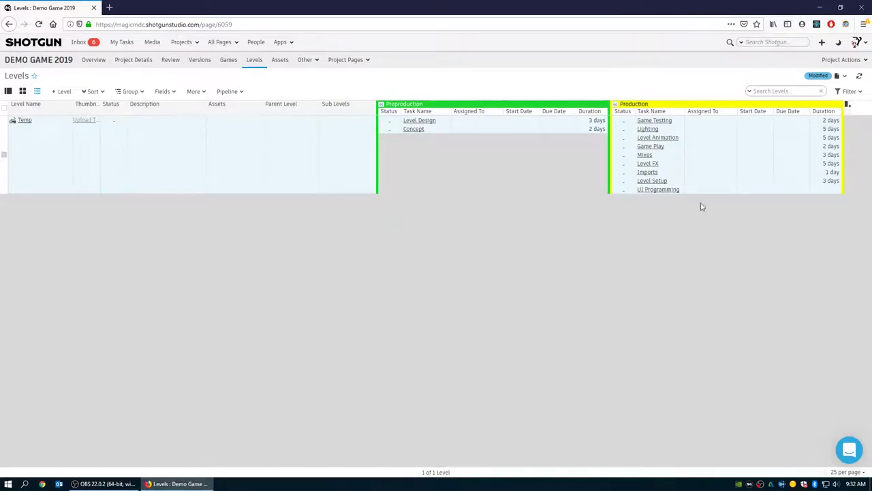
pyautogui.rightClick(681, 193)
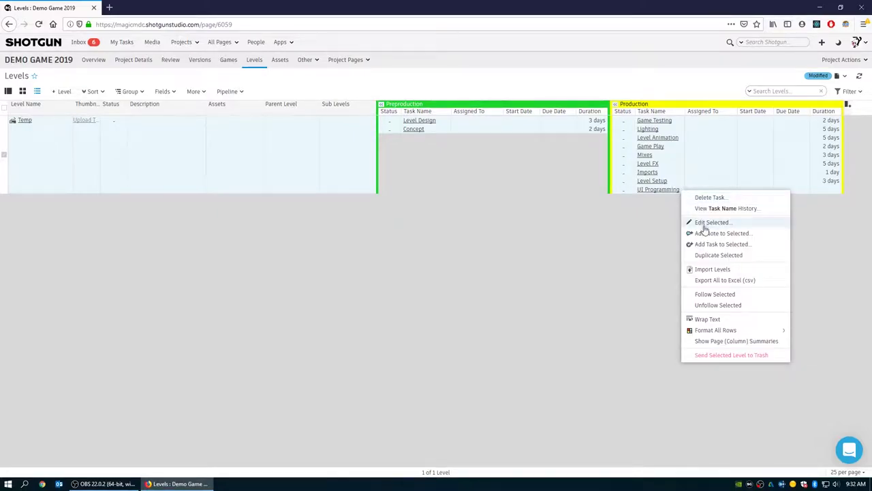
pyautogui.click(706, 247)
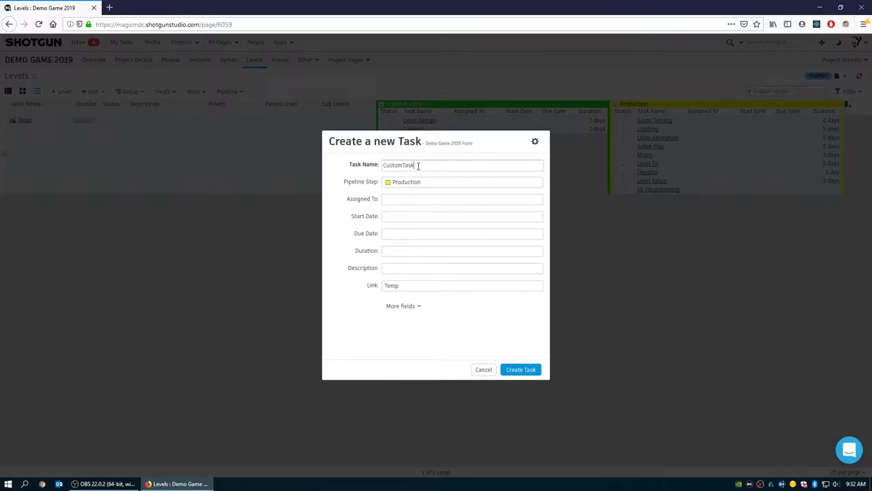
pyautogui.click(404, 201)
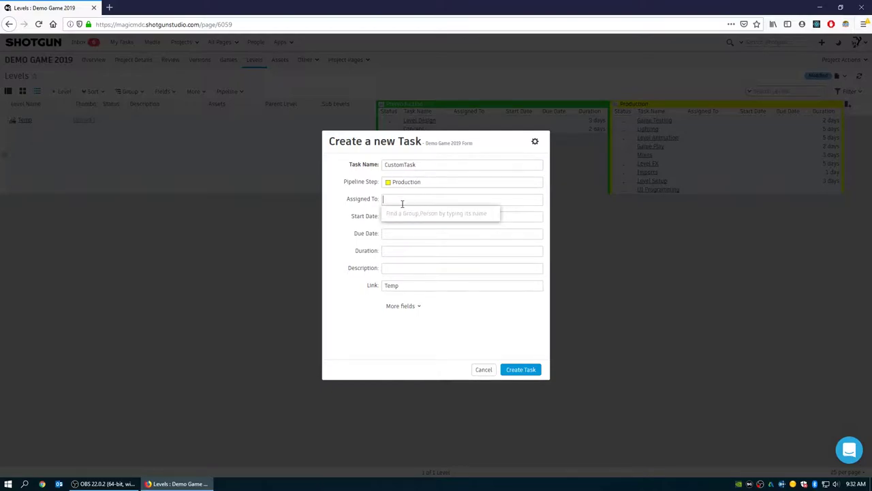
pyautogui.click(515, 218)
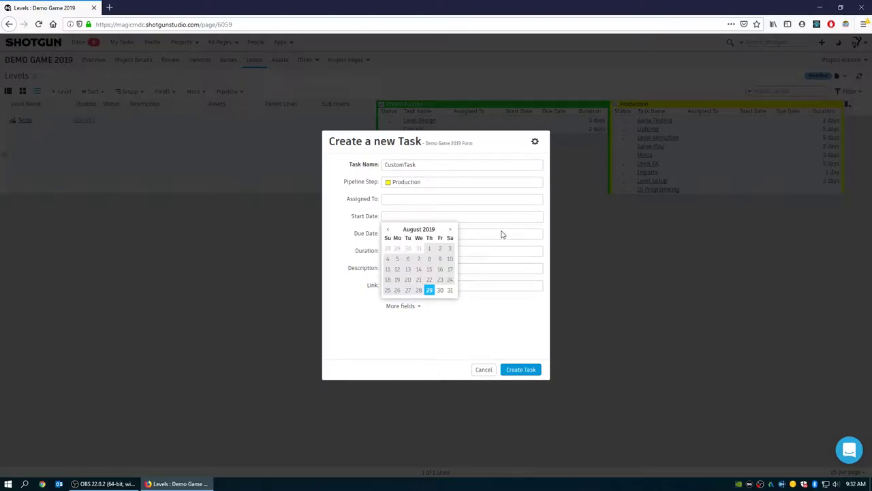
pyautogui.click(502, 234)
pyautogui.click(467, 255)
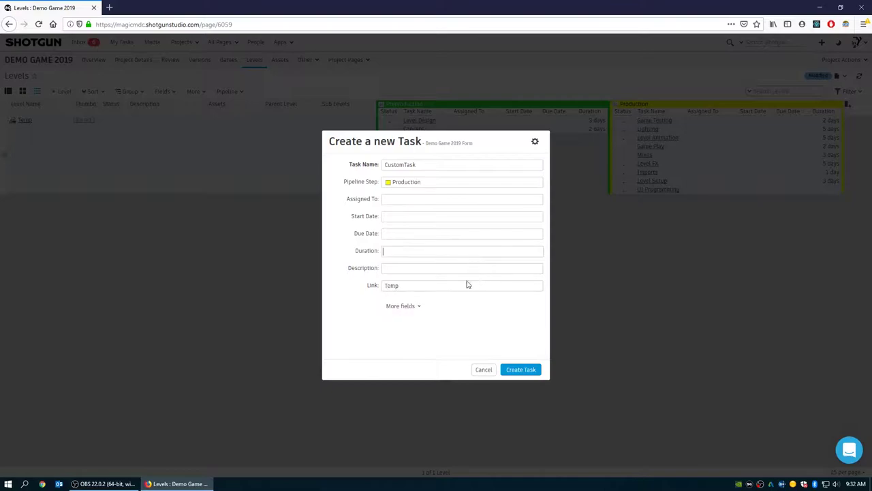
pyautogui.click(391, 268)
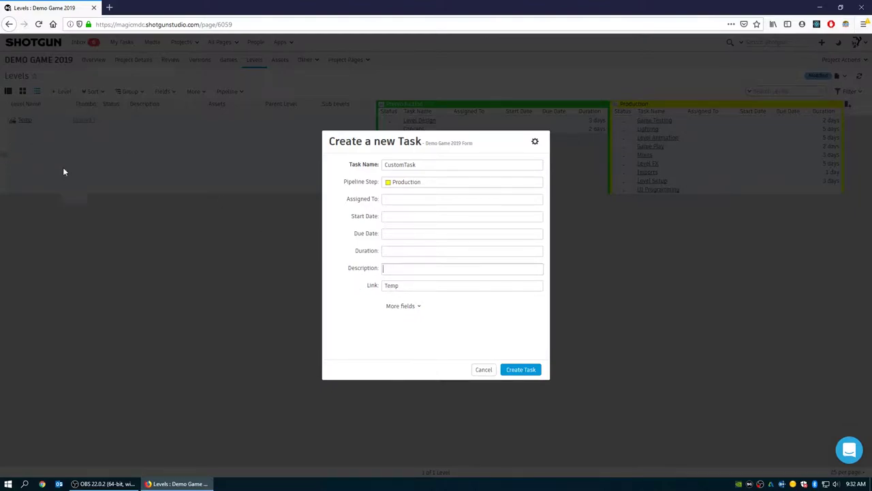
pyautogui.click(484, 370)
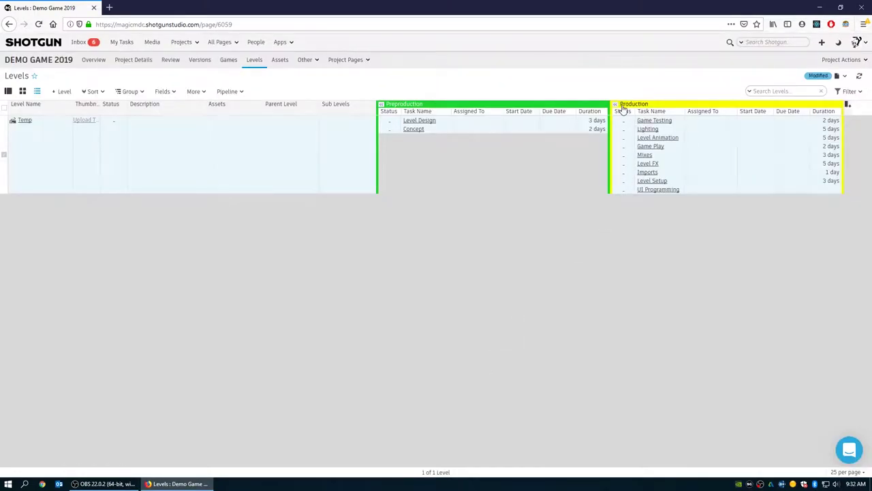
# - Collapse PRE and PRO, then create level Temp2 with description 'dfsgegergae' and the Game Level template
pyautogui.click(616, 104)
pyautogui.click(381, 103)
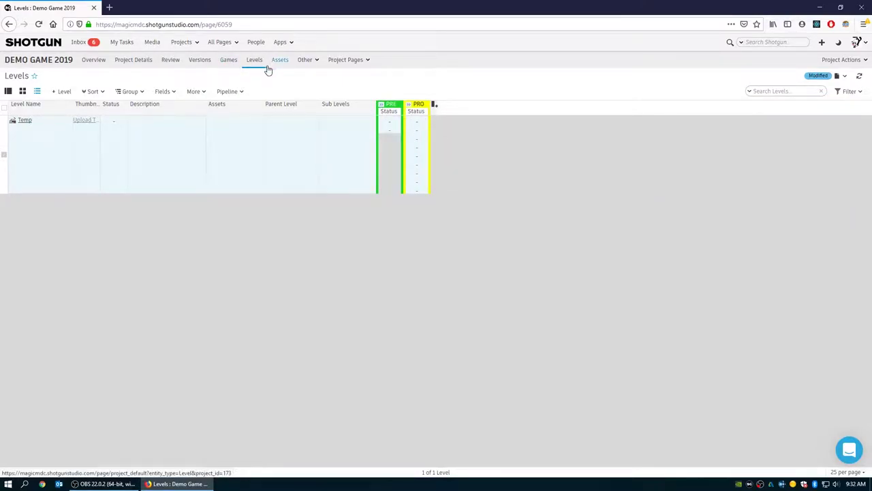
pyautogui.click(61, 92)
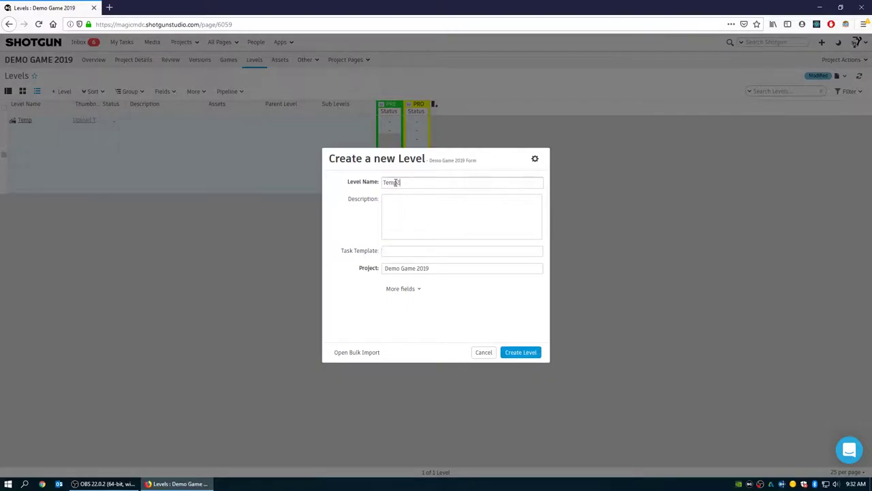
pyautogui.click(392, 205)
pyautogui.write('dfsgegergae')
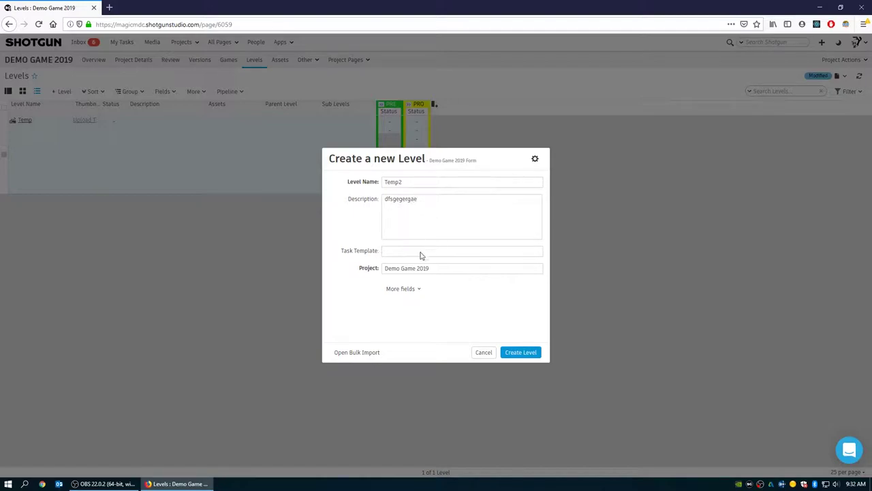
pyautogui.click(420, 253)
pyautogui.click(400, 265)
pyautogui.click(514, 355)
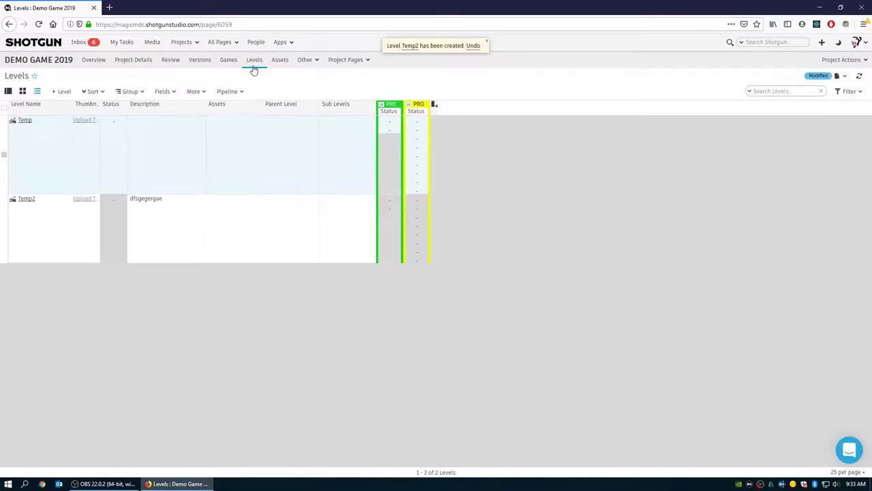
# - Expand and collapse Preproduction and Production to check Temp2's tasks
pyautogui.click(381, 104)
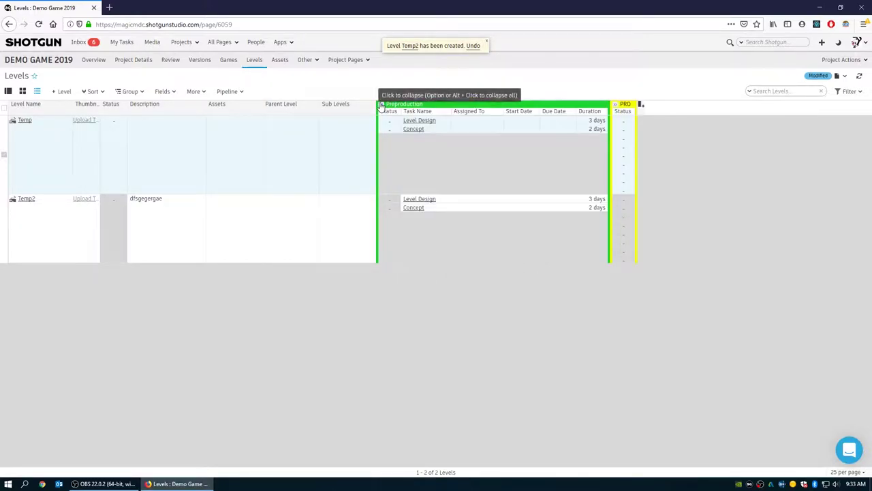
pyautogui.click(381, 104)
pyautogui.click(408, 104)
pyautogui.click(408, 104)
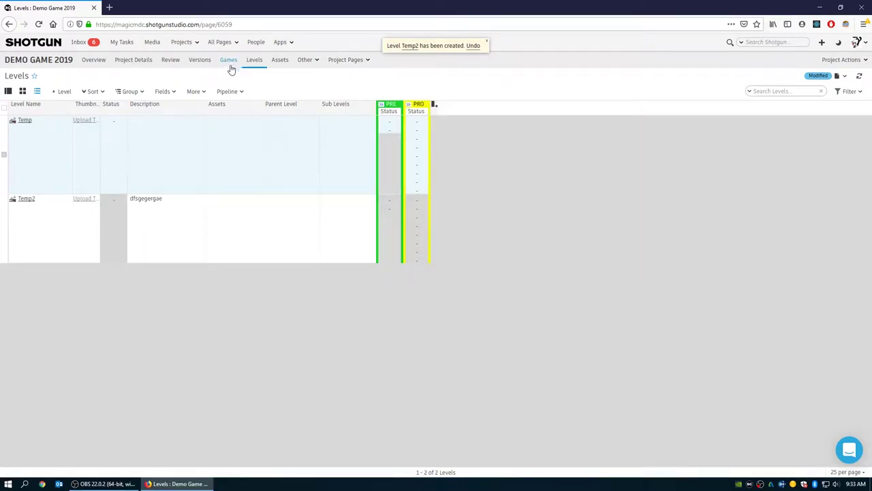
# - On the empty Assets page, expand and collapse the DSN, MDL, TXT, RIG and EXP columns
pyautogui.click(278, 60)
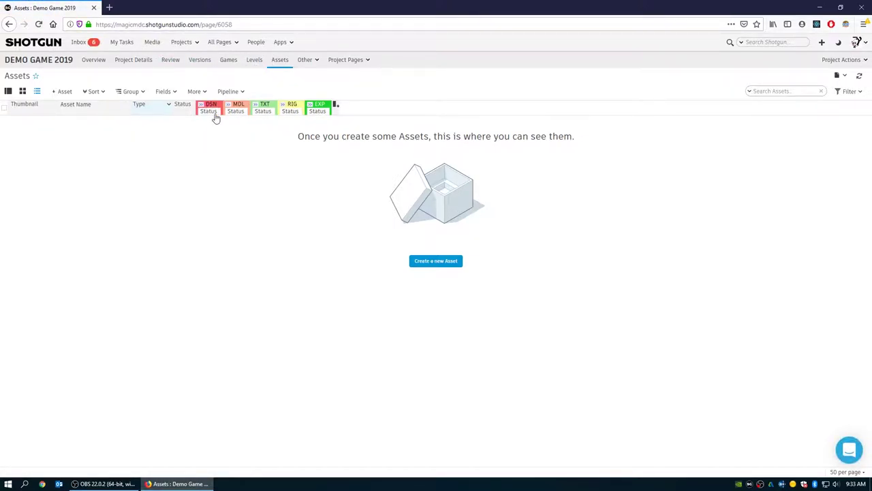
pyautogui.click(200, 105)
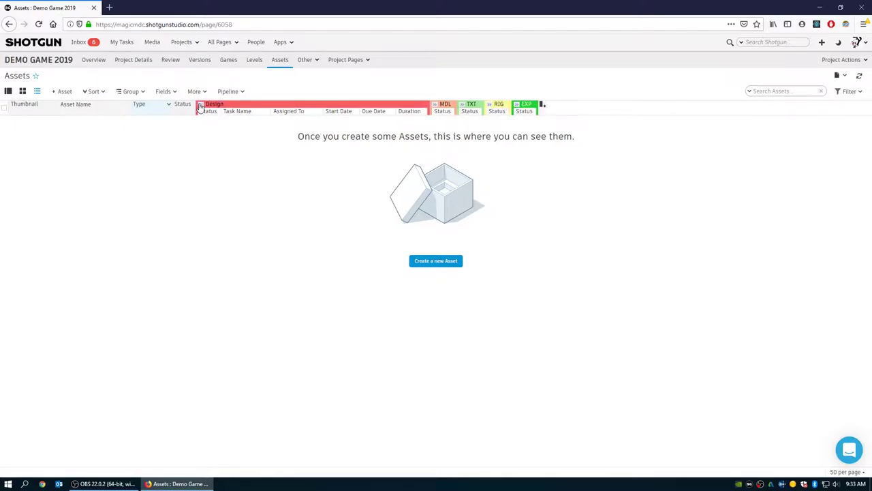
pyautogui.click(200, 105)
pyautogui.click(232, 108)
pyautogui.click(234, 109)
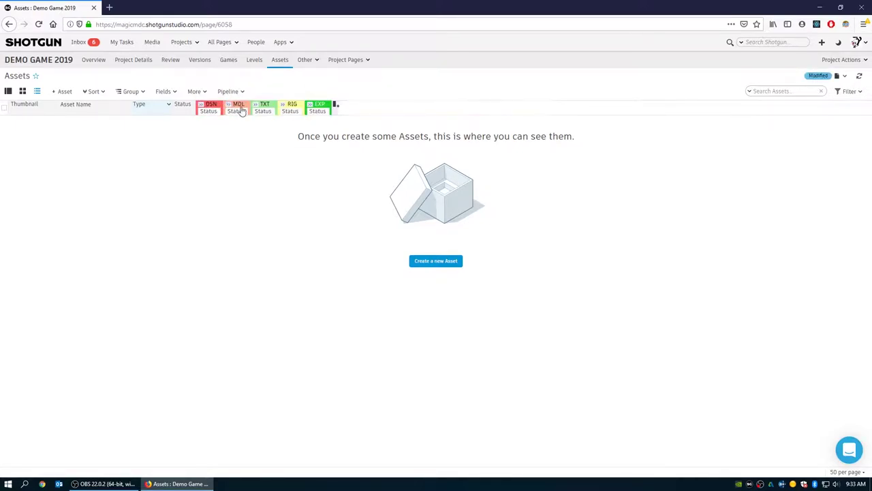
pyautogui.click(257, 108)
pyautogui.click(257, 108)
pyautogui.click(283, 107)
pyautogui.click(282, 107)
pyautogui.click(311, 108)
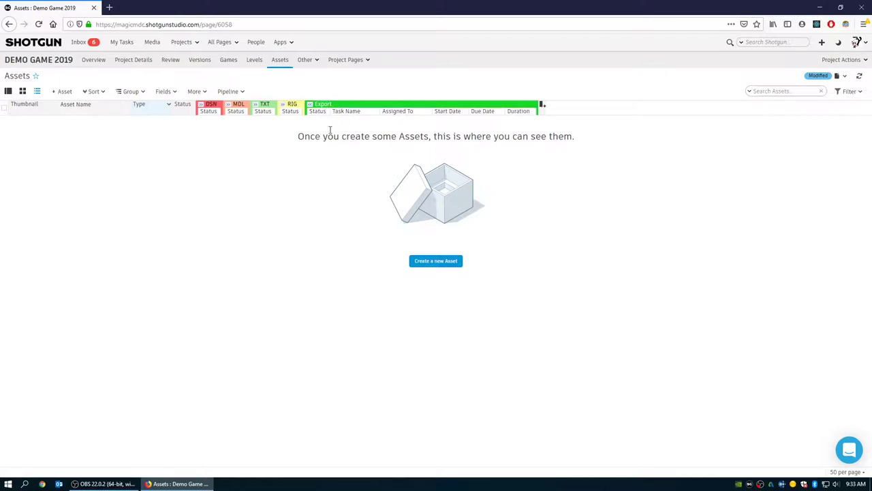
pyautogui.click(311, 109)
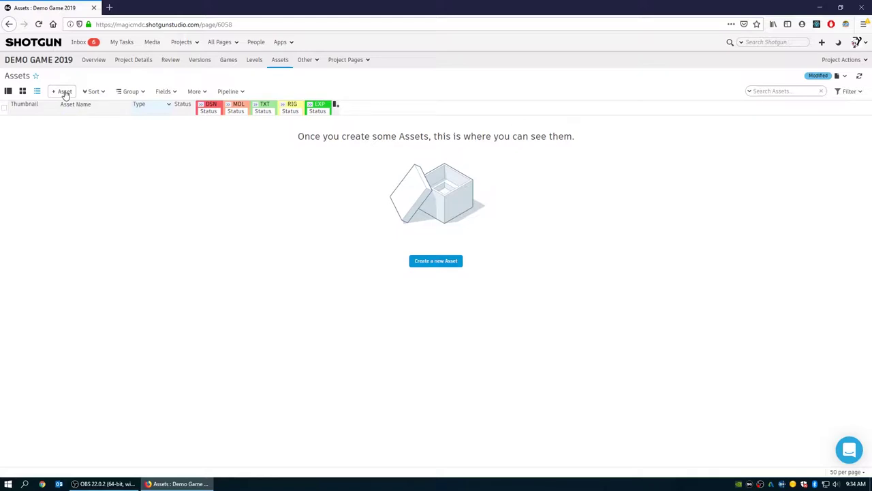
# - Create the Hero asset as a Character using the 3D Game Asset task template
pyautogui.click(64, 91)
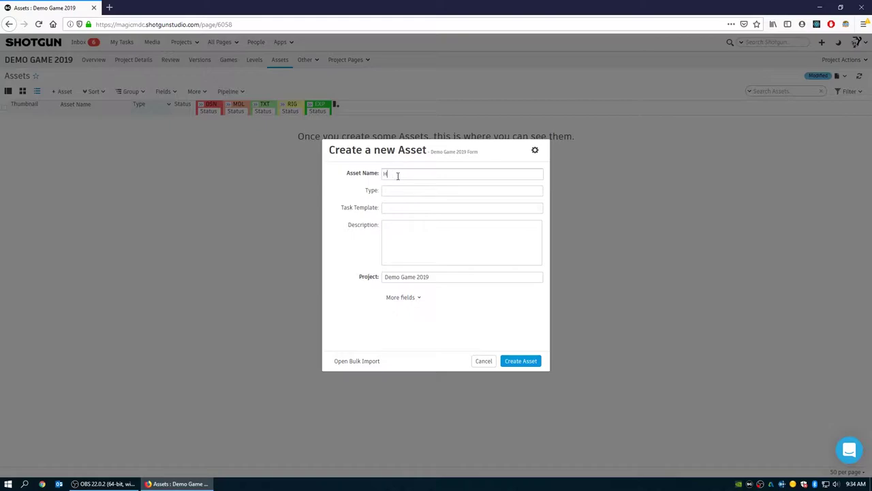
pyautogui.click(406, 193)
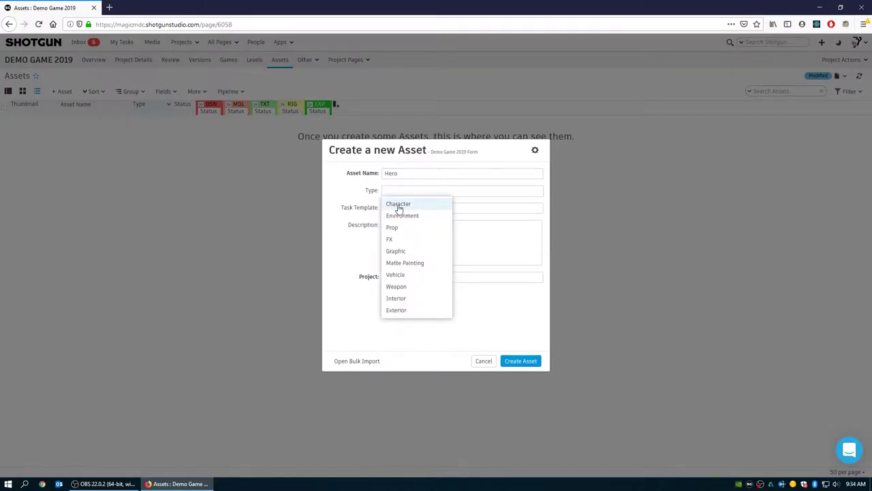
pyautogui.click(402, 205)
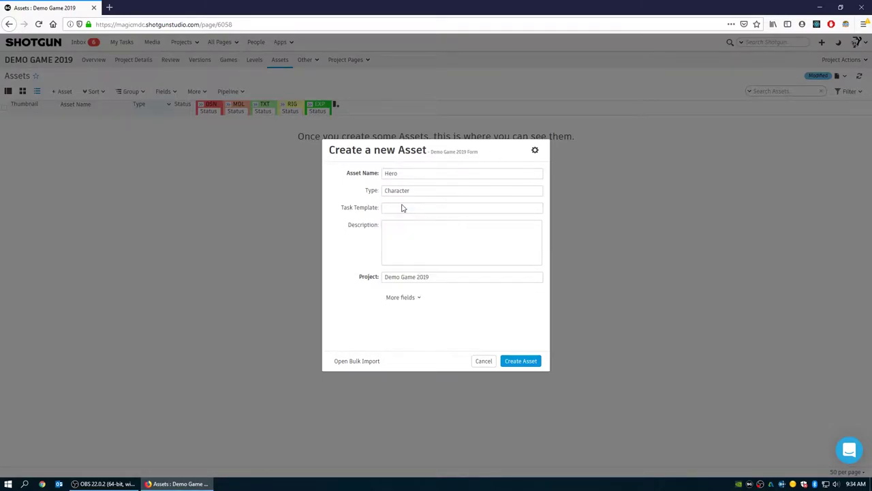
pyautogui.click(395, 209)
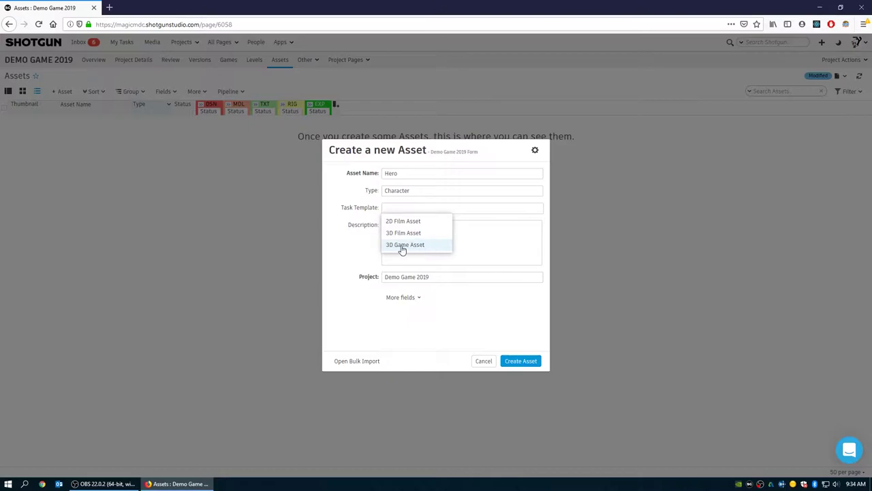
pyautogui.click(407, 245)
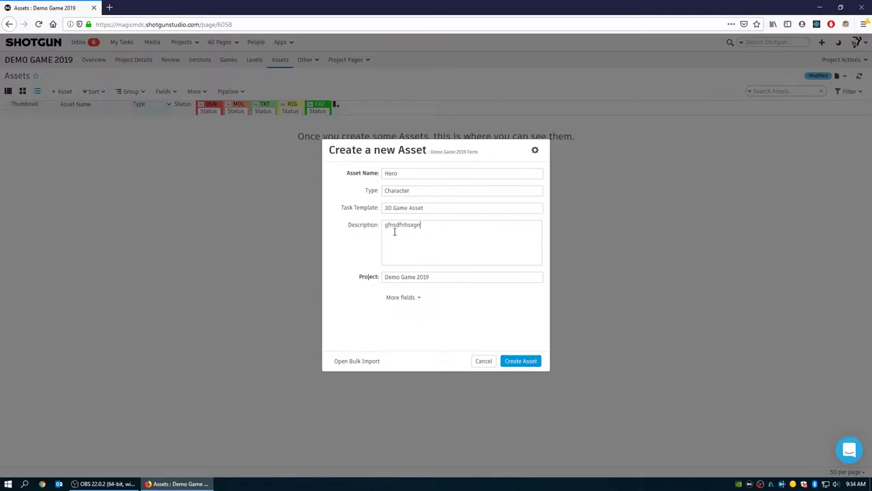
pyautogui.click(520, 361)
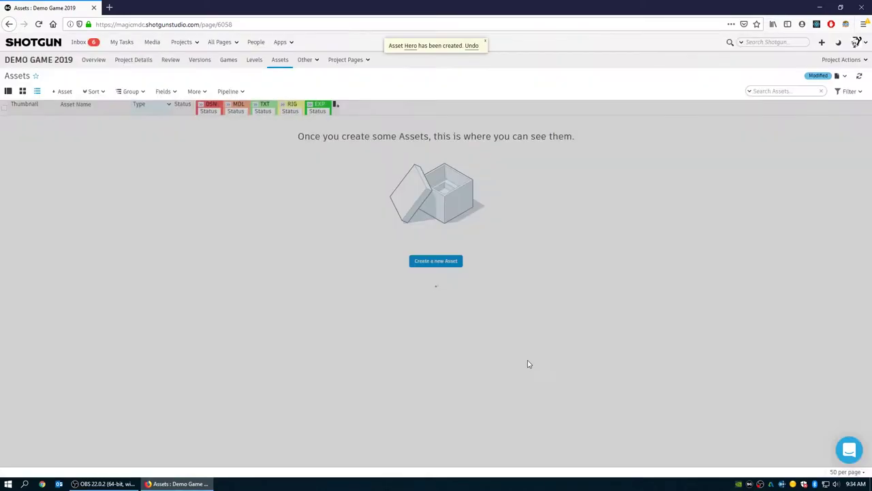
# - Check the Concept task's status, then set the Hero asset's status to Ready to Start (rdy)
pyautogui.click(201, 103)
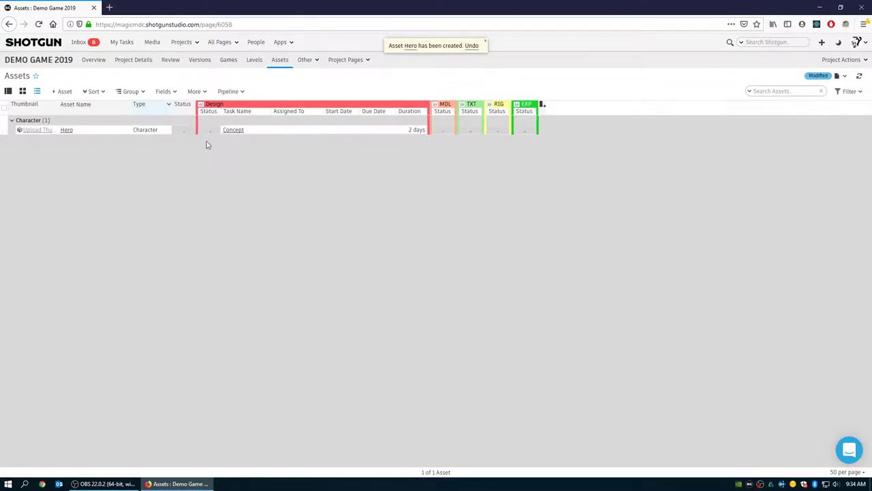
pyautogui.click(212, 129)
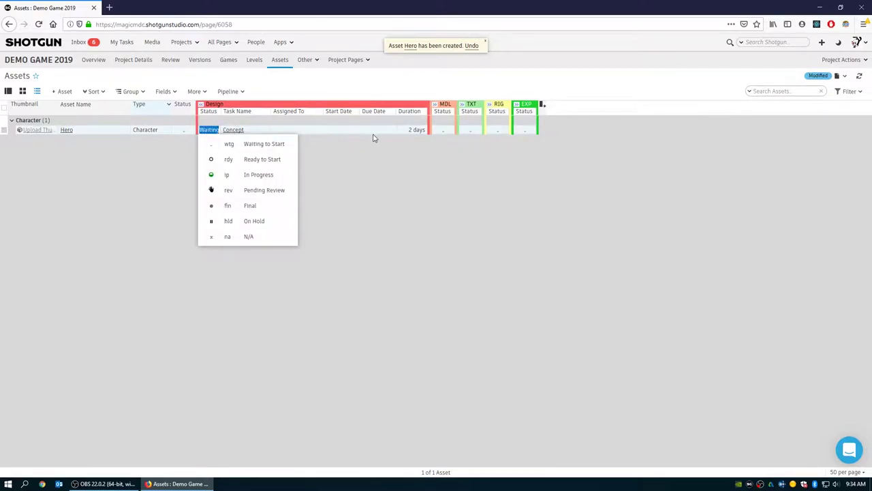
pyautogui.click(201, 104)
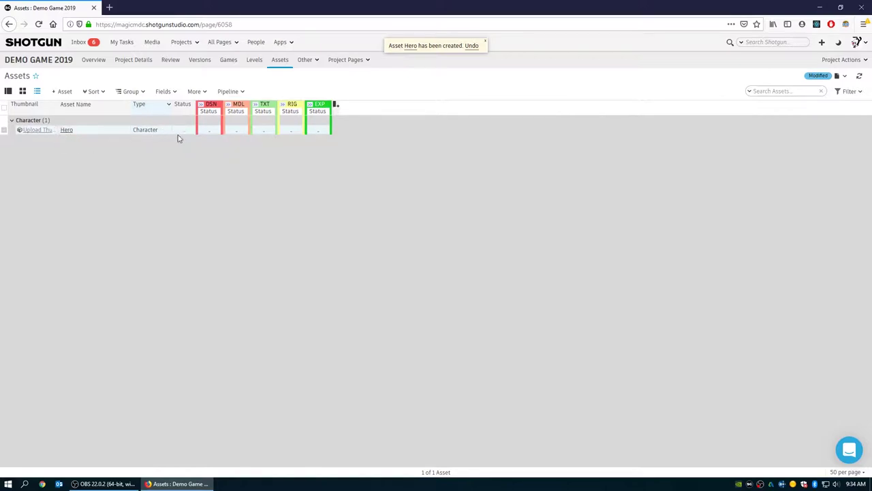
pyautogui.click(191, 131)
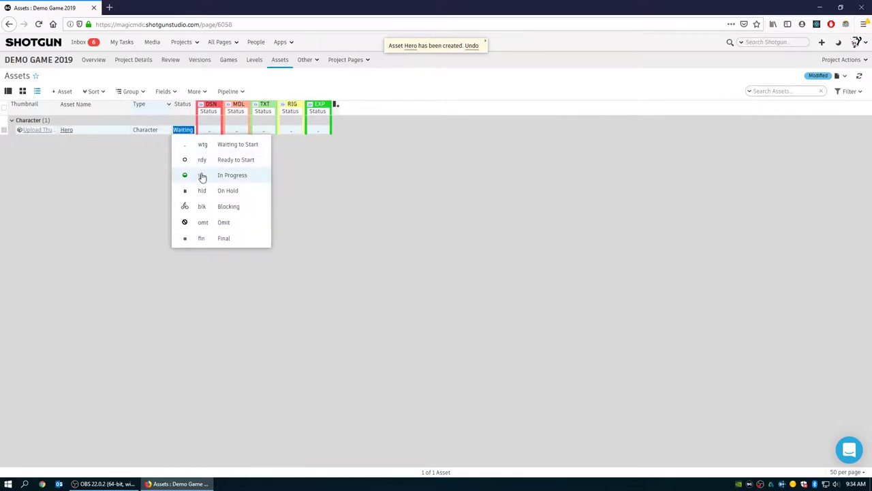
pyautogui.click(204, 162)
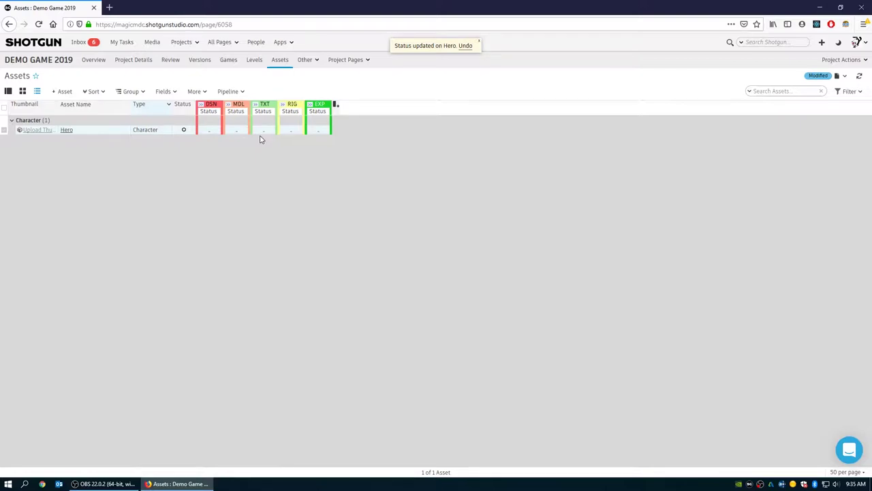
# - Set Hero's DSN, MDL, TXT, RIG and EXP tasks all to Ready to Start
pyautogui.click(213, 129)
pyautogui.click(218, 158)
pyautogui.click(238, 129)
pyautogui.click(238, 158)
pyautogui.click(269, 129)
pyautogui.click(278, 158)
pyautogui.click(293, 129)
pyautogui.click(305, 159)
pyautogui.click(325, 130)
pyautogui.click(331, 161)
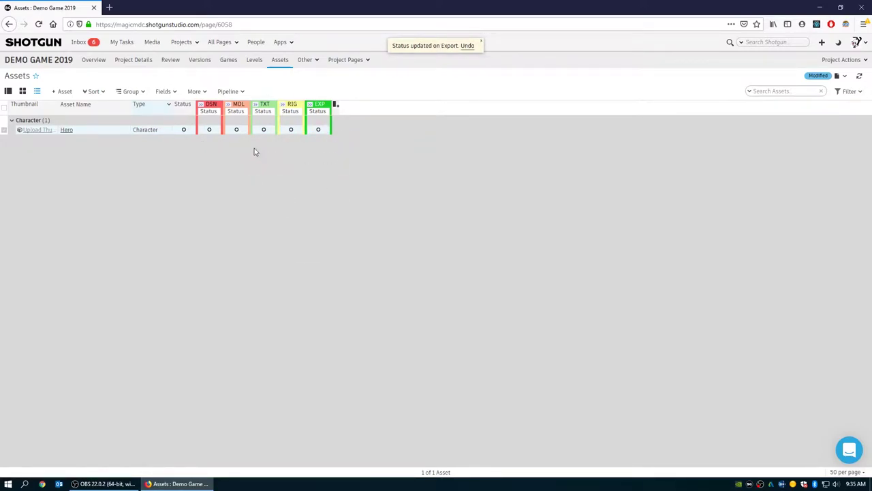
# - Advance the DSN task via In Progress to Final, and MDL via In Progress and Pending Review to Final
pyautogui.click(210, 129)
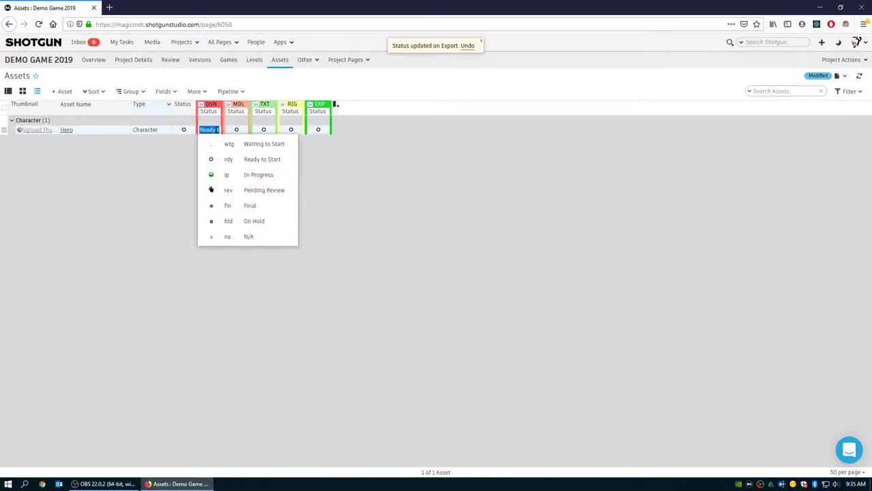
pyautogui.click(228, 174)
pyautogui.click(214, 131)
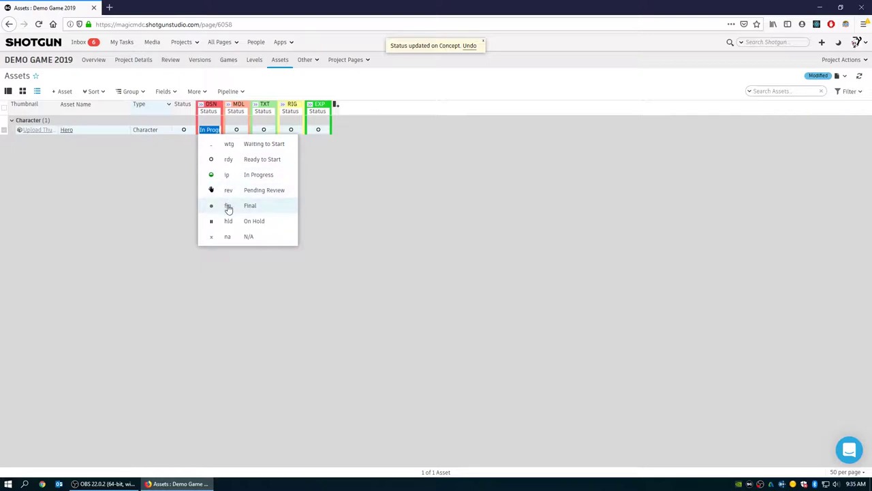
pyautogui.click(228, 206)
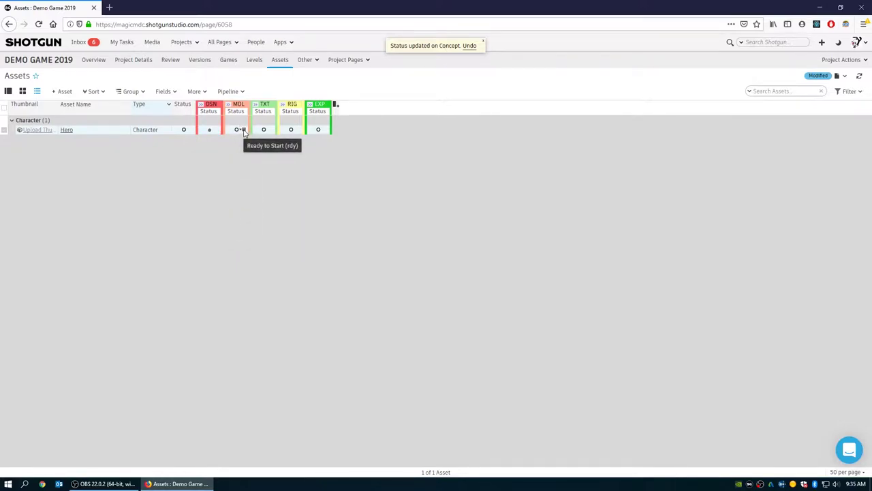
pyautogui.click(243, 131)
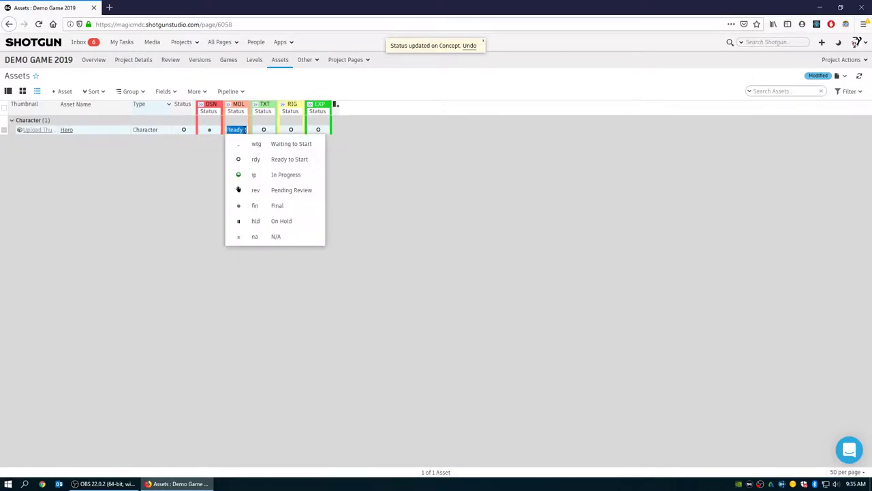
pyautogui.click(256, 177)
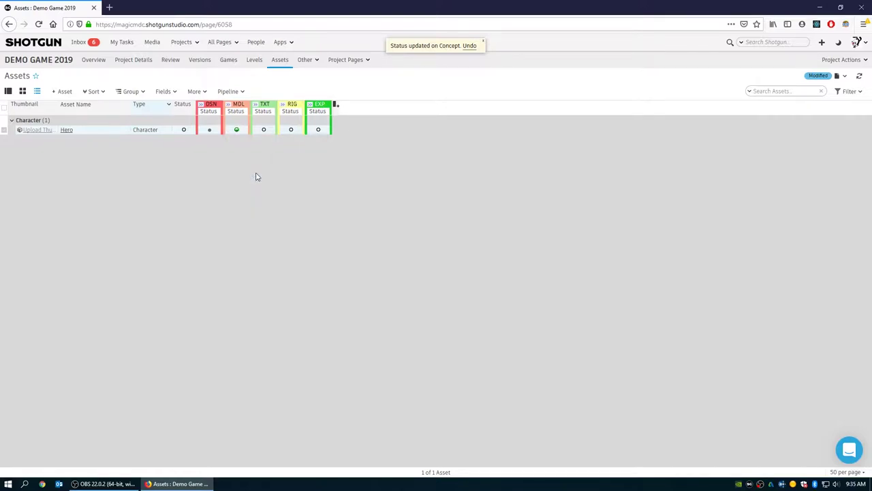
pyautogui.click(244, 130)
pyautogui.click(259, 190)
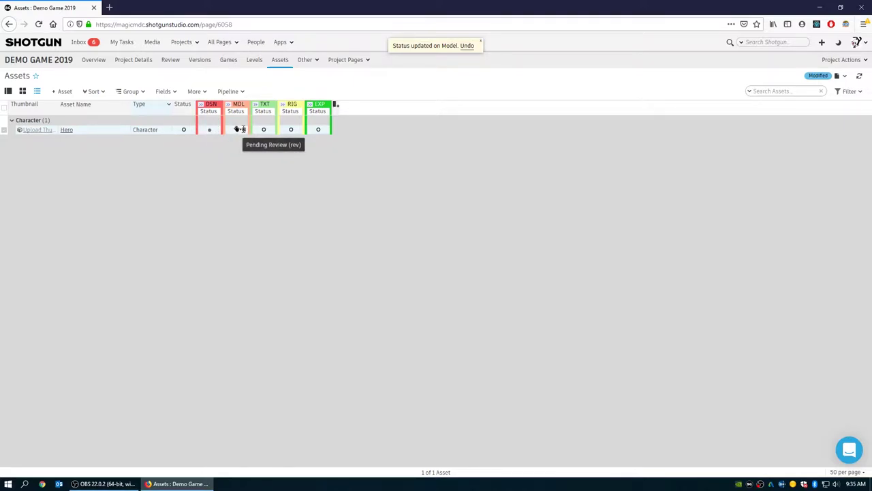
pyautogui.click(238, 130)
pyautogui.click(250, 205)
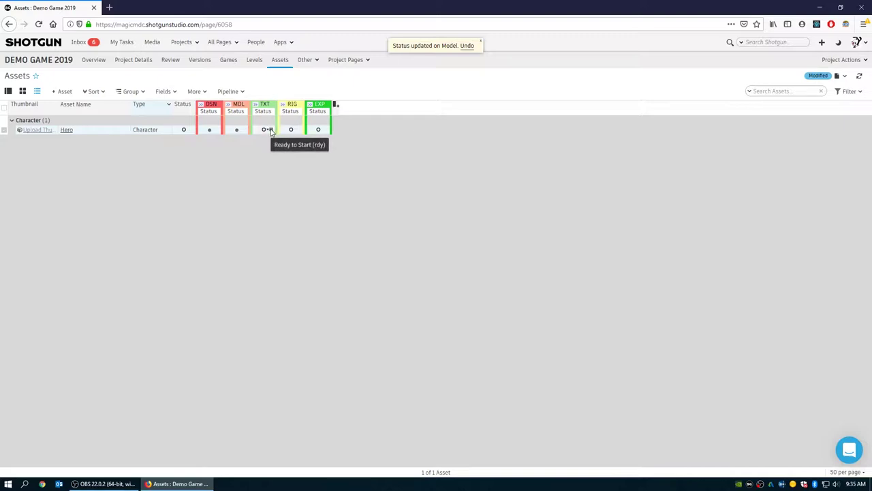
# - Advance the TXT shader task through In Progress and Pending Review to Final
pyautogui.click(268, 129)
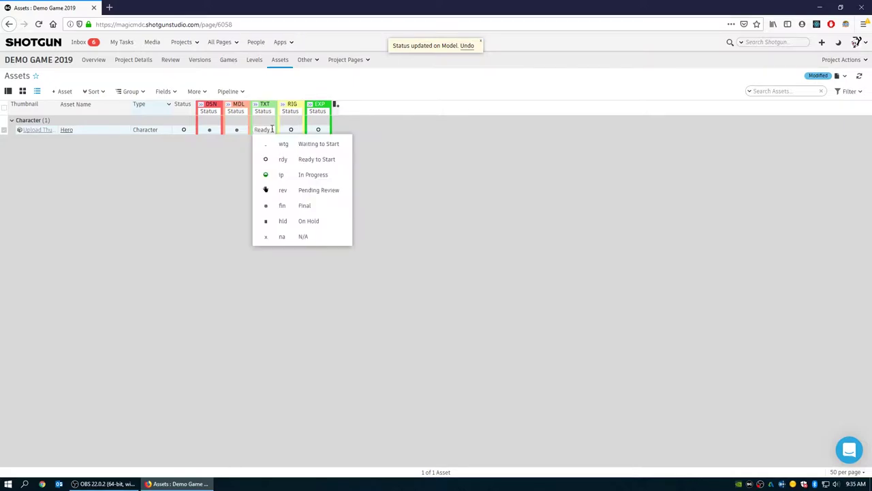
pyautogui.click(283, 175)
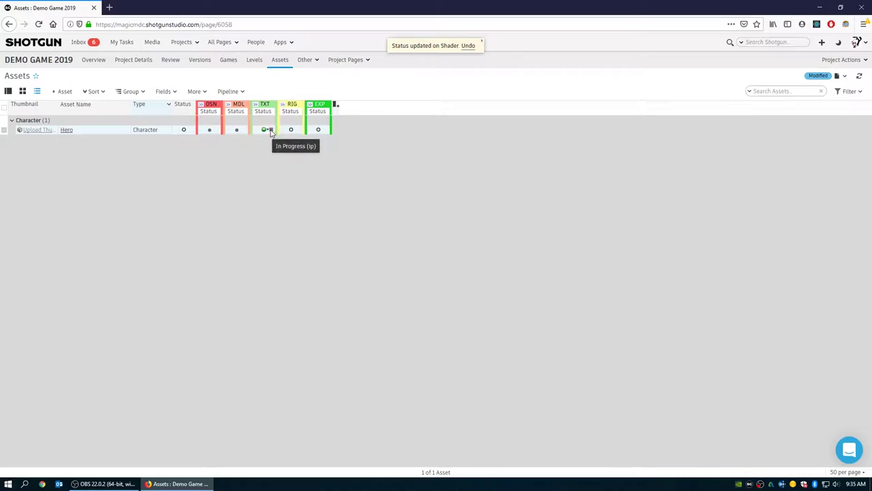
pyautogui.click(270, 130)
pyautogui.click(282, 189)
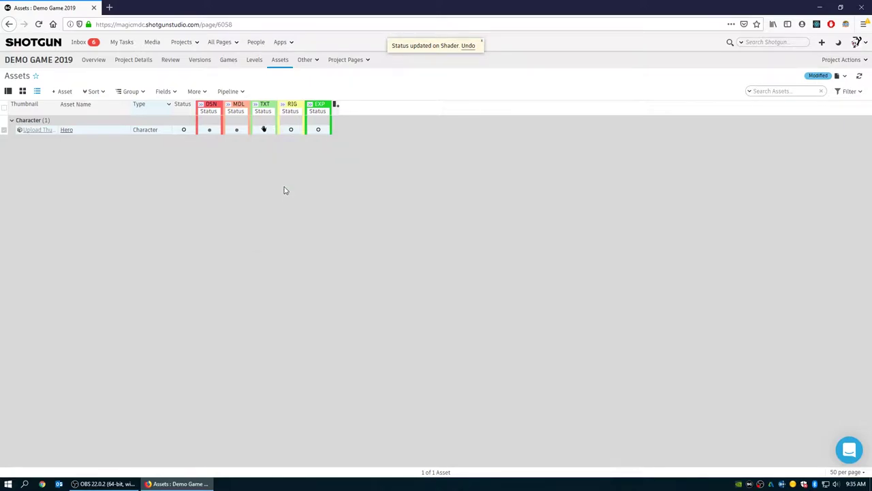
pyautogui.click(270, 129)
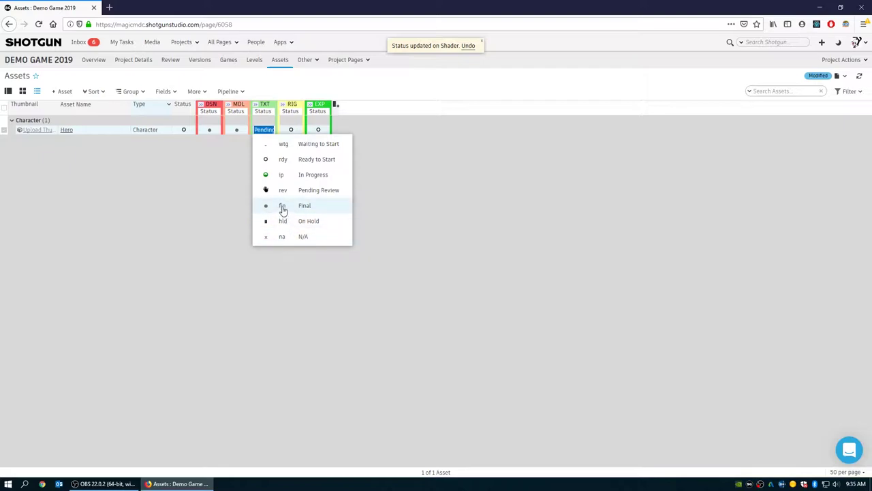
pyautogui.click(283, 207)
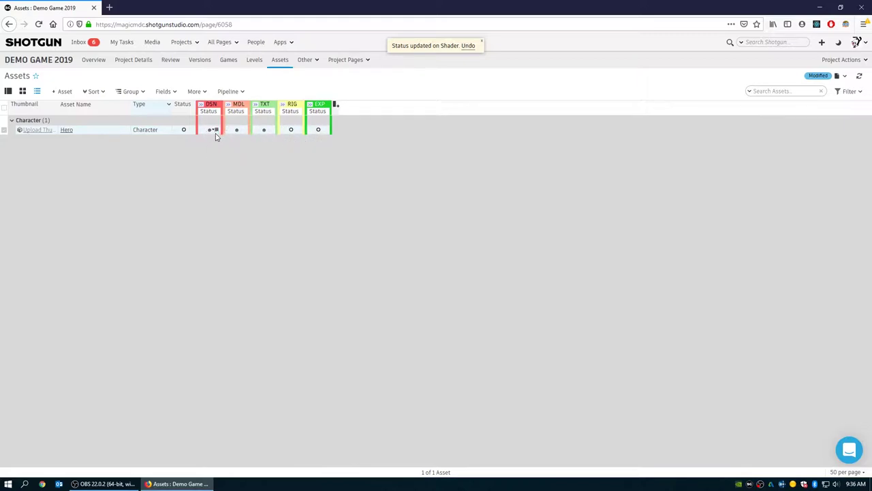
# - Open the Hero Concept task's detail page and start writing a note on it
pyautogui.click(202, 107)
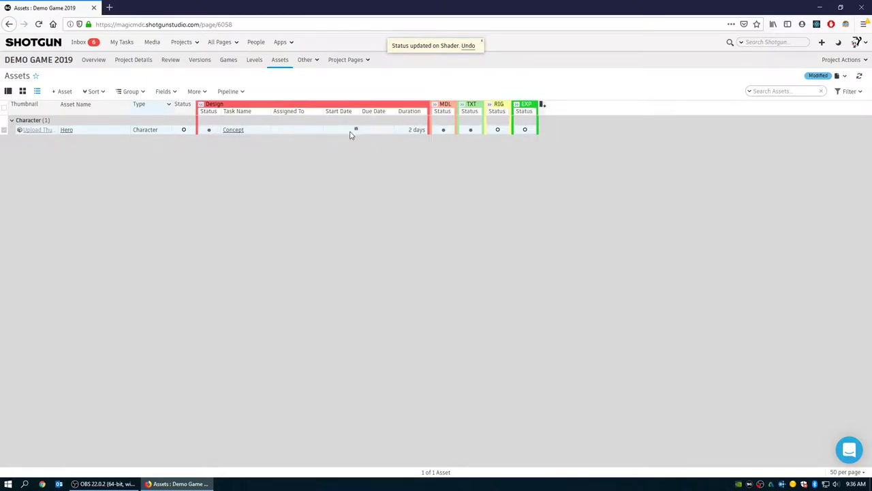
pyautogui.click(233, 132)
pyautogui.click(96, 224)
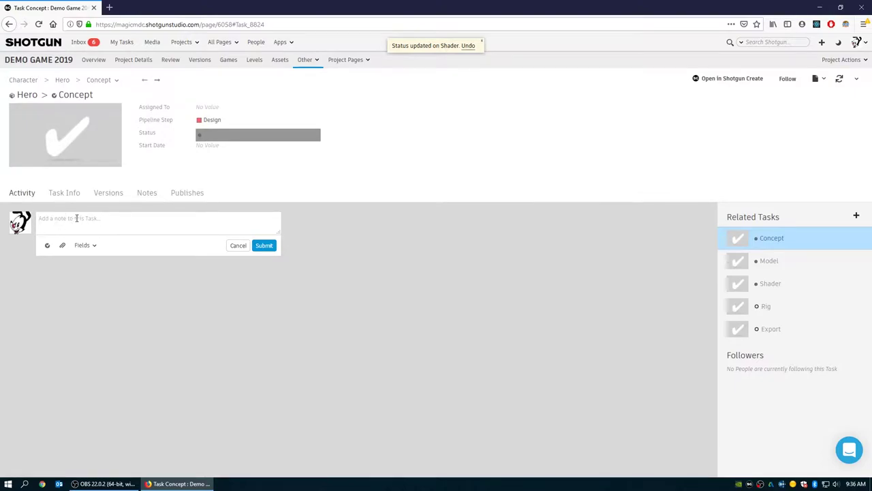
# - Return to the Games page and collapse the Preproduction, Production and Postproduction groups
pyautogui.click(9, 24)
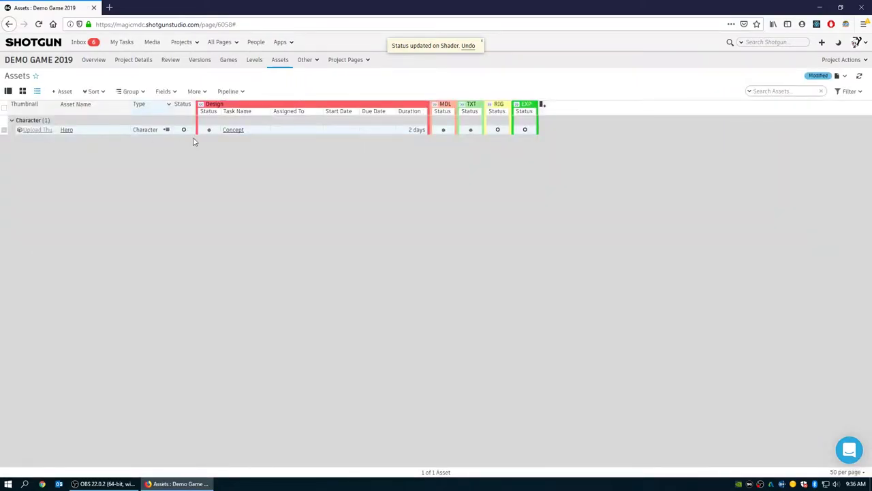
pyautogui.click(253, 61)
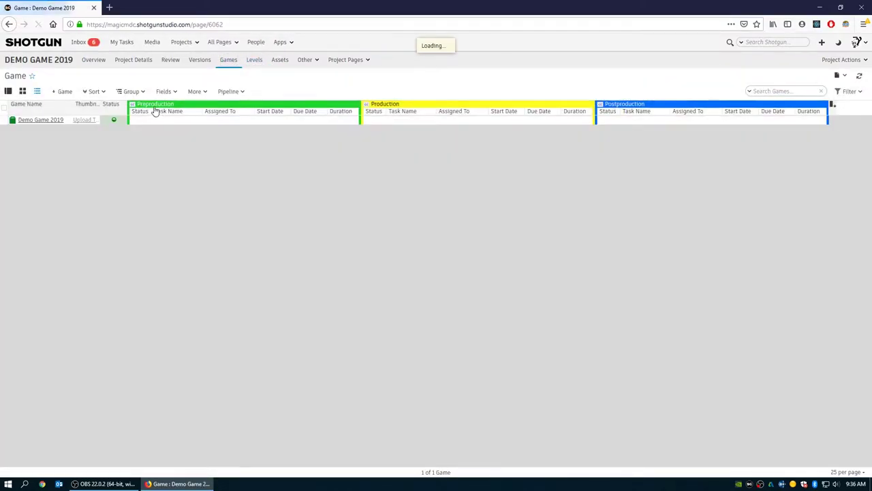
pyautogui.click(132, 103)
pyautogui.click(160, 104)
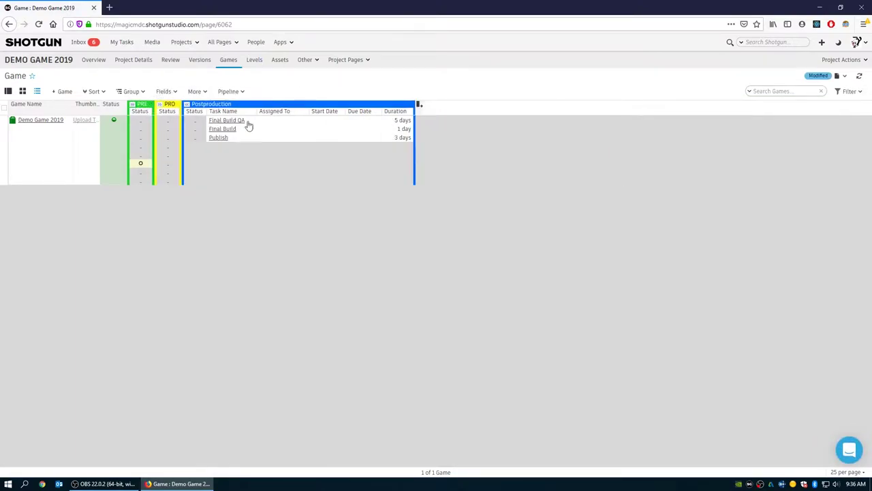
pyautogui.click(186, 104)
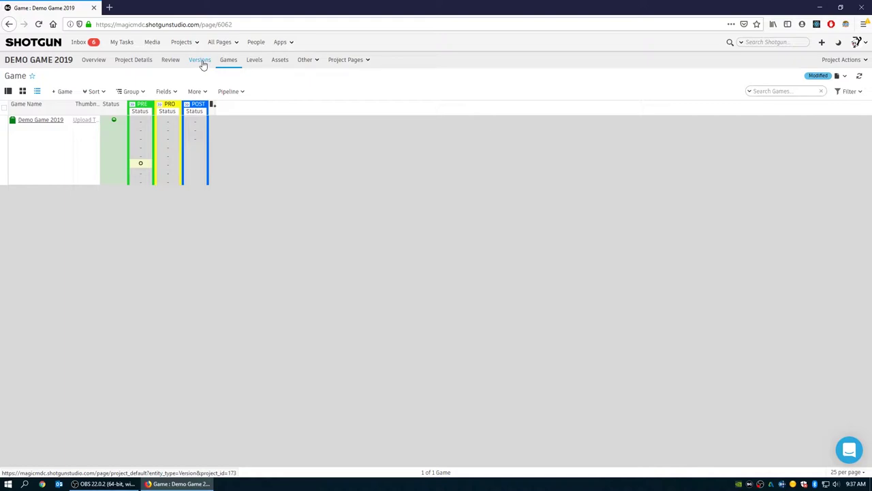
# - View the current project's Versions page, then switch to The Underline project's Versions page
pyautogui.click(200, 60)
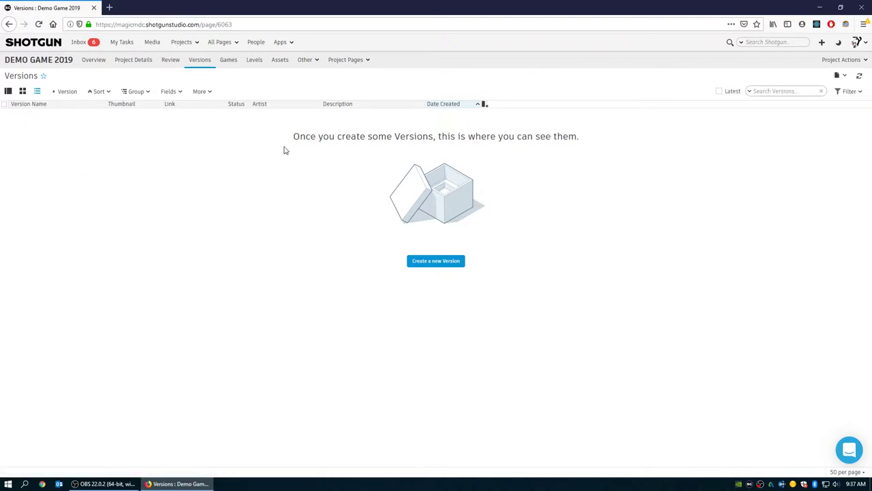
pyautogui.click(196, 43)
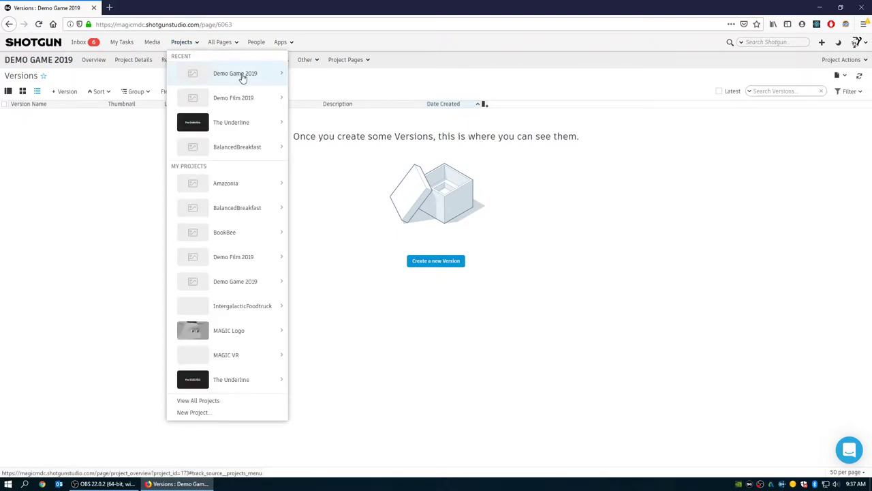
pyautogui.moveTo(248, 124)
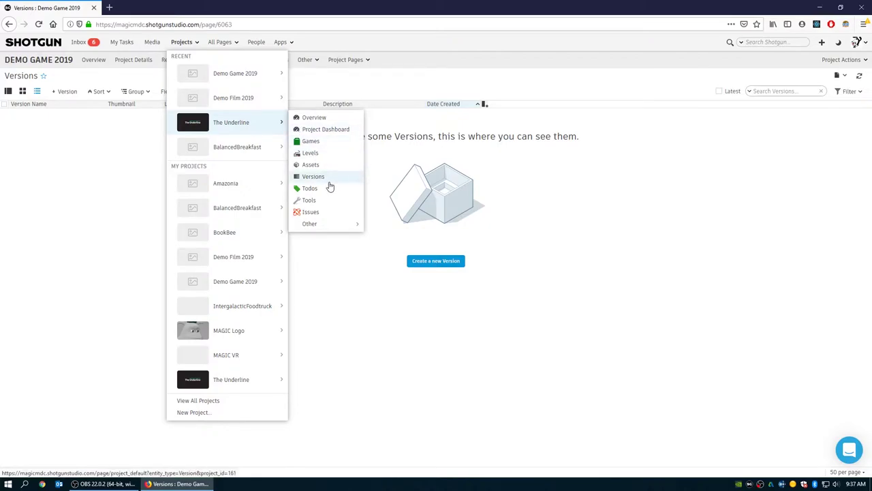
pyautogui.click(314, 177)
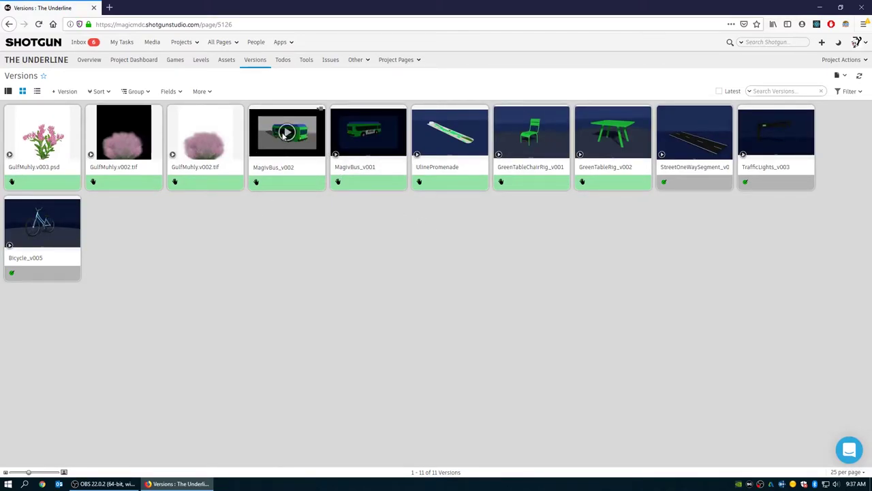
# - Play the MagivBus_v002 version and pause it at frame 61 on the bus side view
pyautogui.click(283, 135)
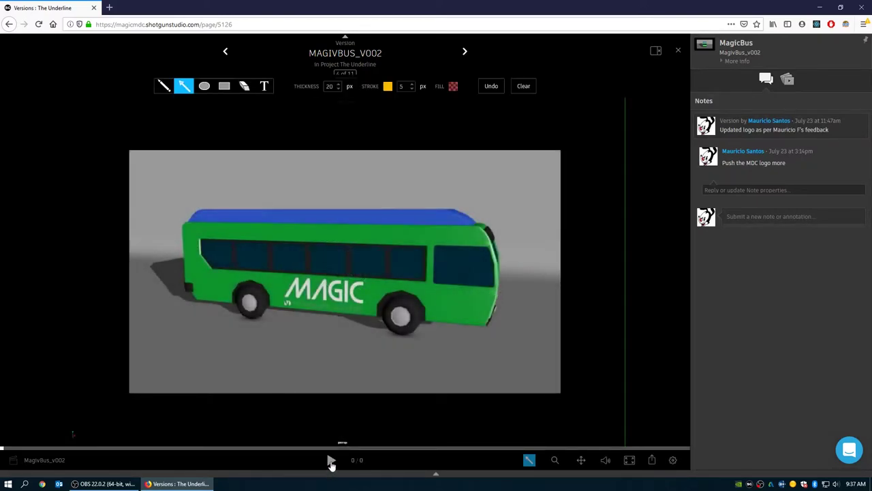
pyautogui.click(330, 461)
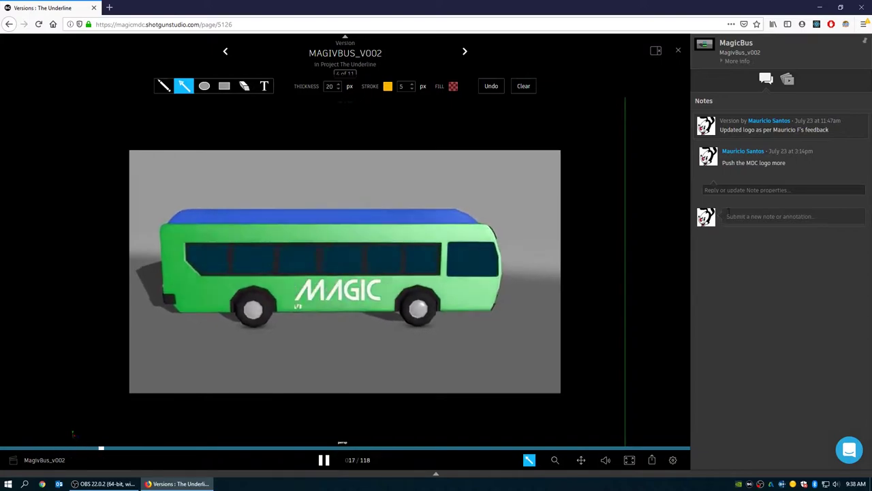
pyautogui.click(323, 460)
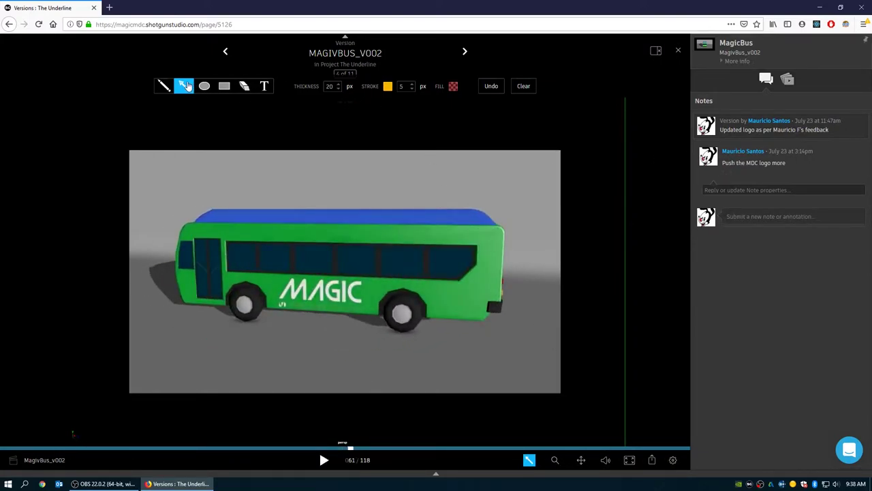
# - Draw an arrow at the MAGIC logo, then close the review and discard the annotation
pyautogui.moveTo(402, 238); pyautogui.dragTo(351, 276)
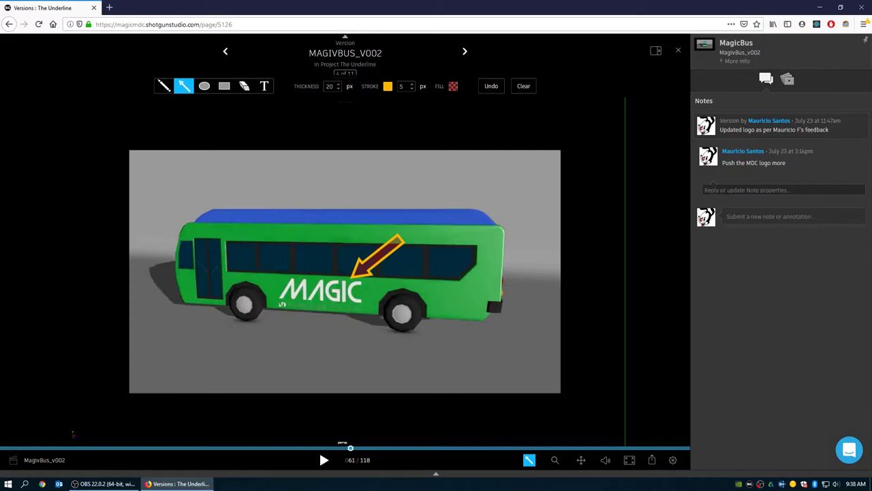
pyautogui.click(679, 50)
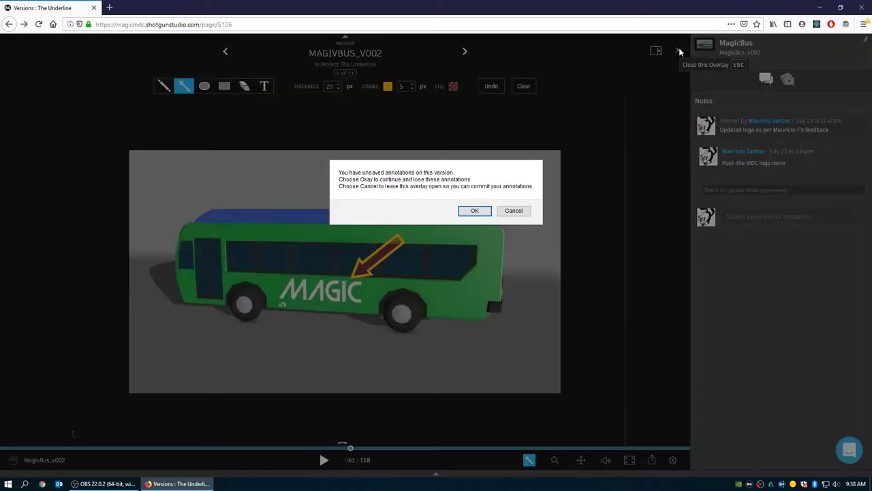
pyautogui.click(474, 211)
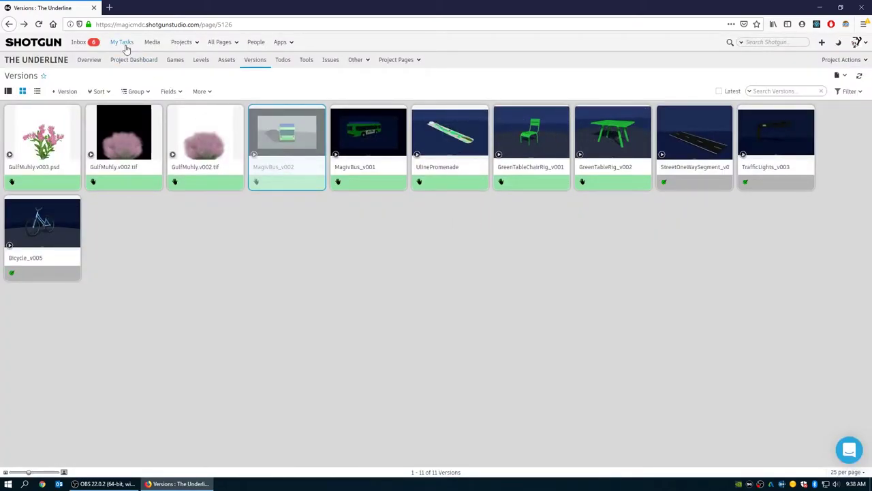
# - Go back to Demo Game 2019's Versions page, then check its Review and Games pages
pyautogui.click(9, 24)
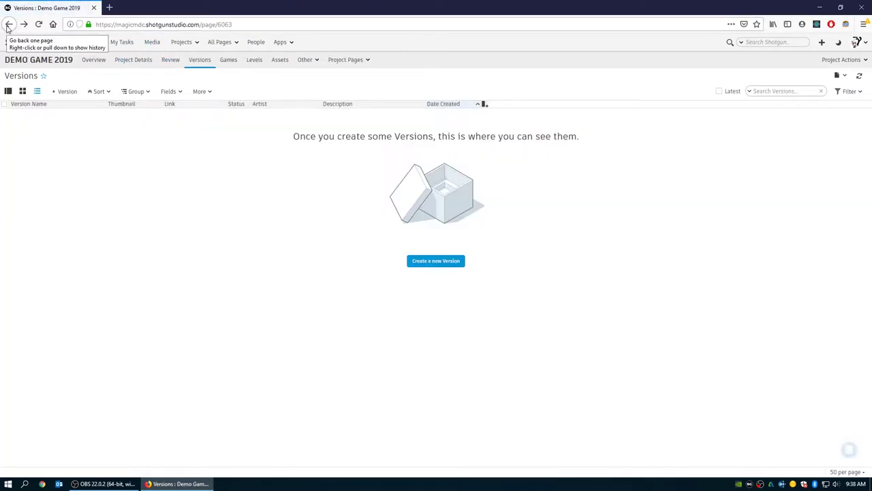
pyautogui.click(172, 63)
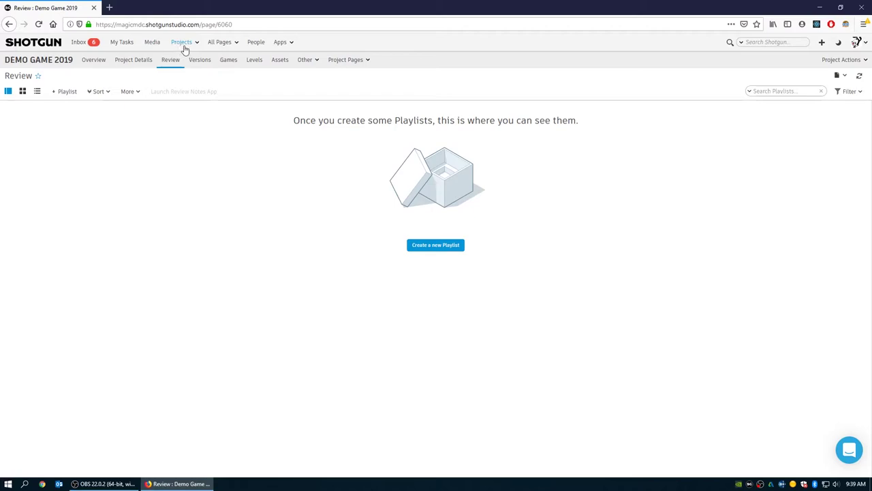
pyautogui.click(229, 61)
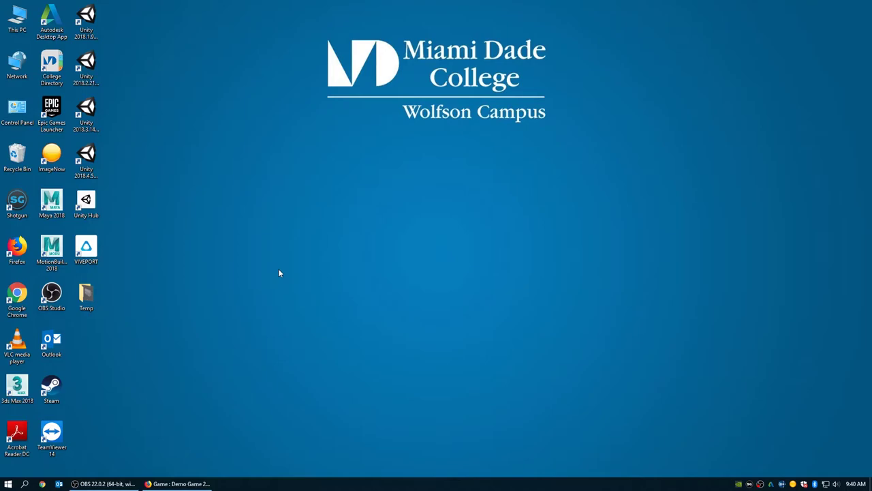
# - Launch Unity Hub, sign in to a Unity account with Google, and show the Projects page
pyautogui.click(94, 208)
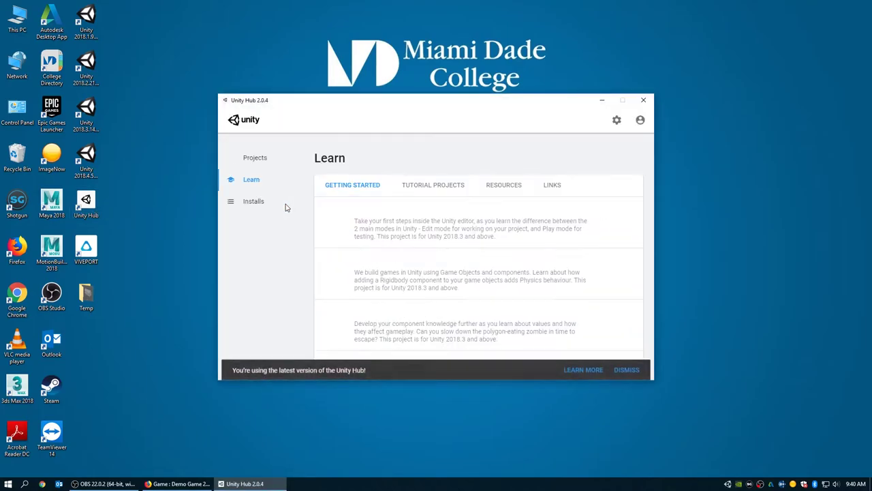
pyautogui.click(640, 120)
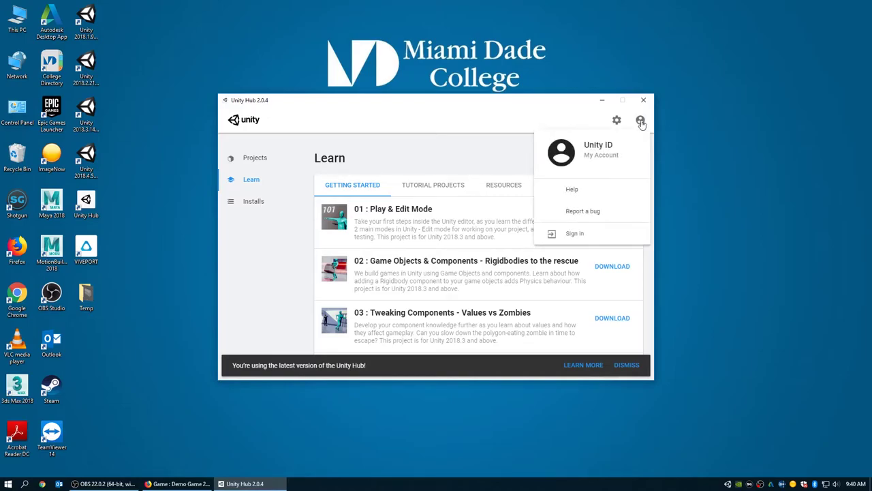
pyautogui.click(579, 235)
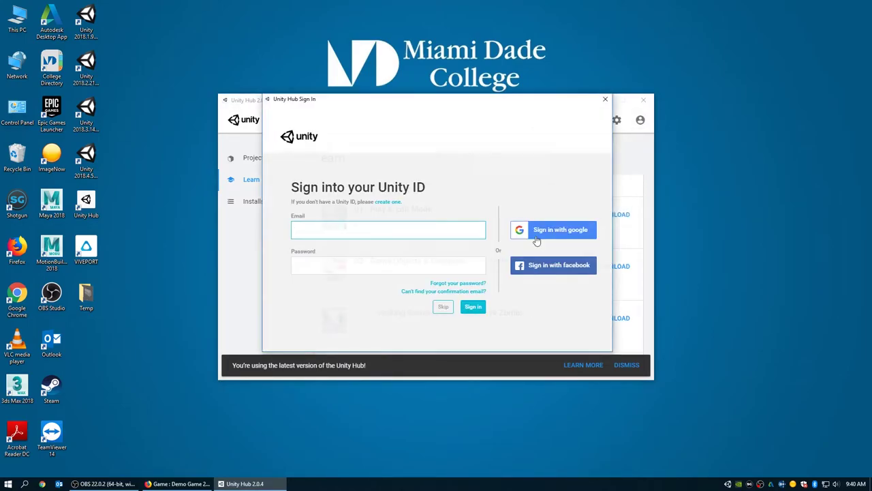
pyautogui.click(526, 234)
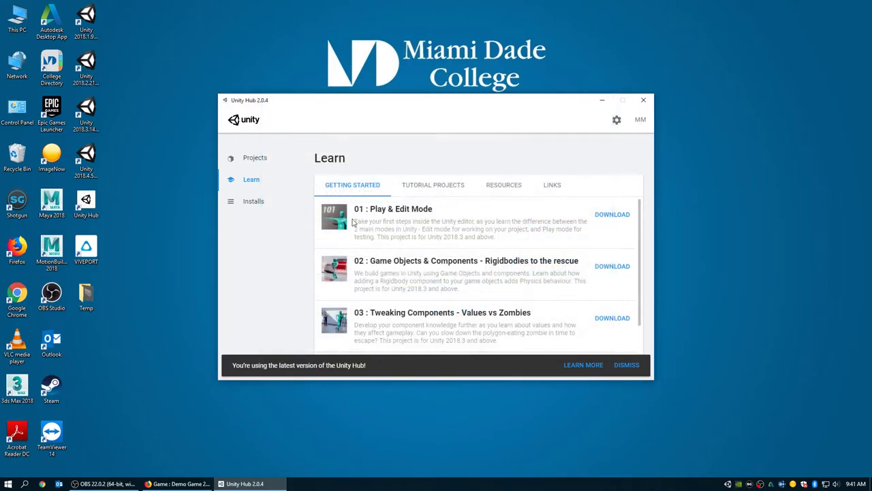
pyautogui.click(257, 162)
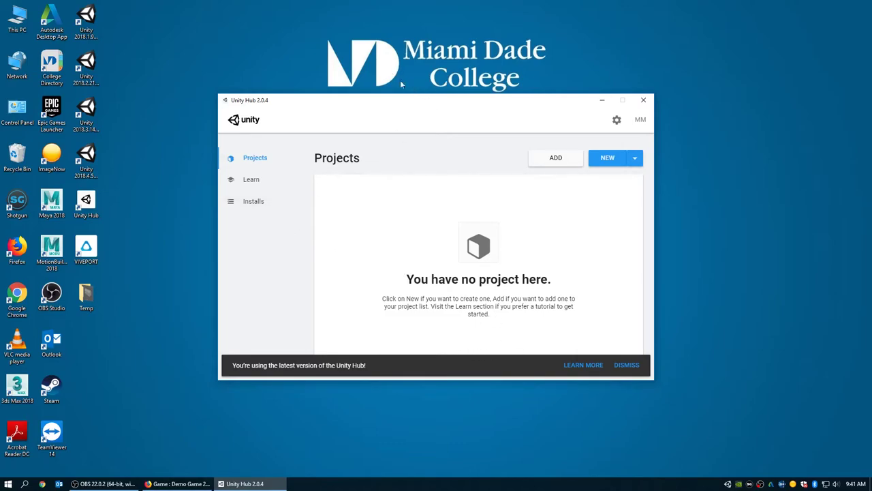
pyautogui.moveTo(438, 102); pyautogui.dragTo(416, 67)
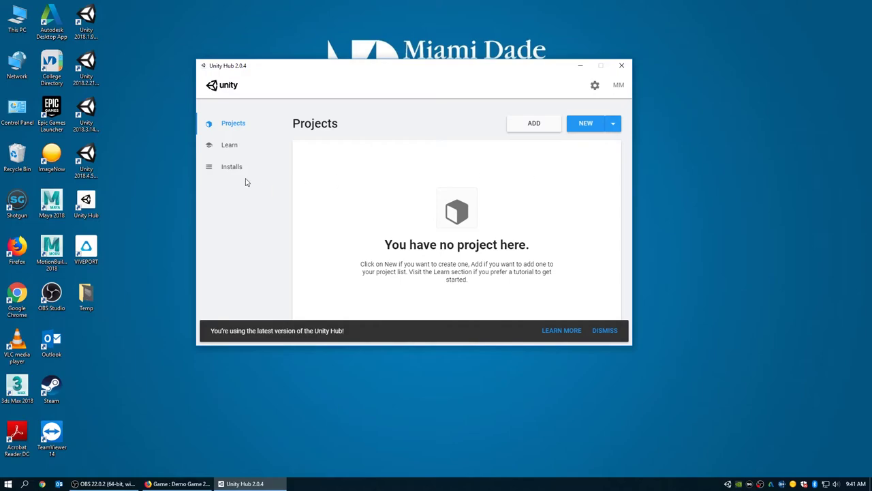
# - Open and close This PC, dismiss the desktop context menu, then close Unity Hub
pyautogui.doubleClick(17, 19)
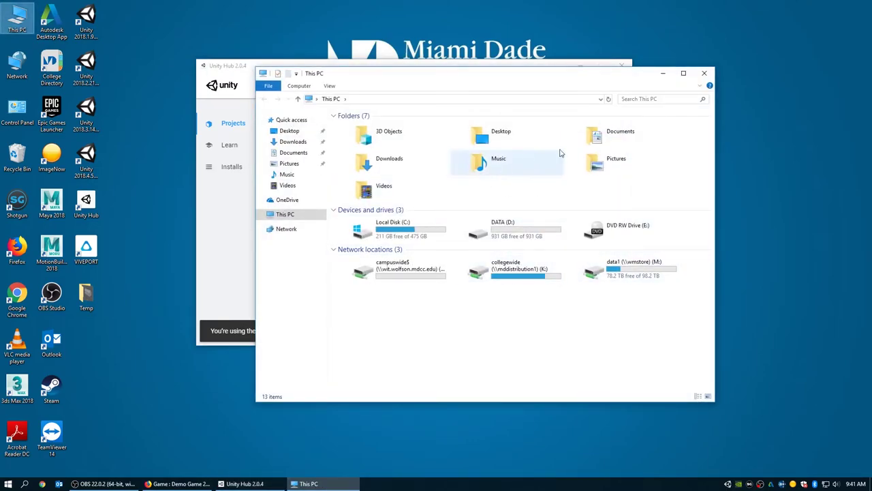
pyautogui.click(705, 75)
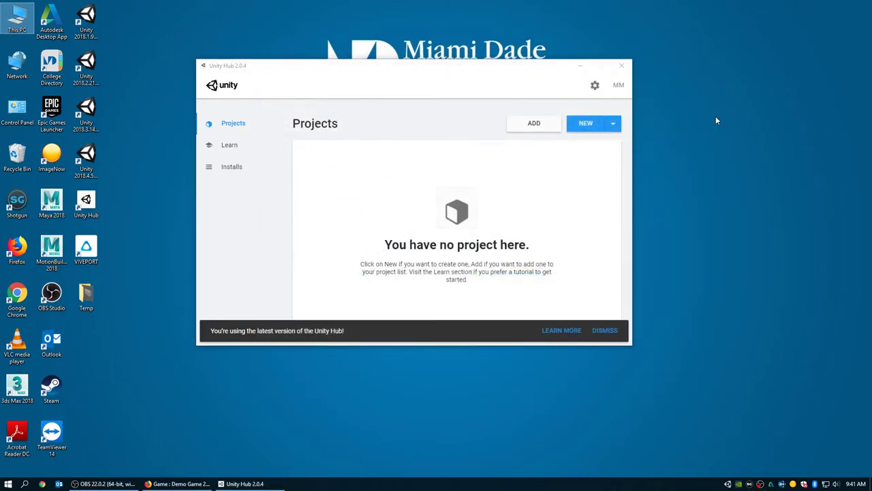
pyautogui.rightClick(716, 115)
pyautogui.click(707, 166)
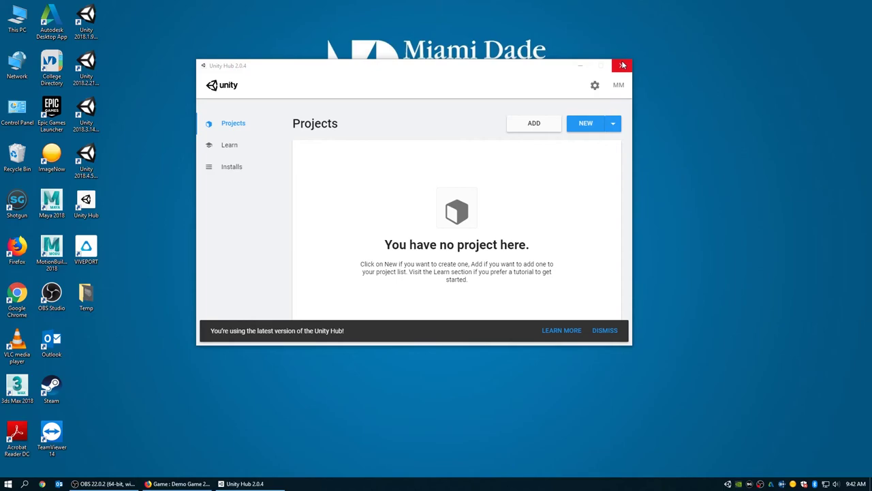
pyautogui.moveTo(516, 72); pyautogui.dragTo(551, 72)
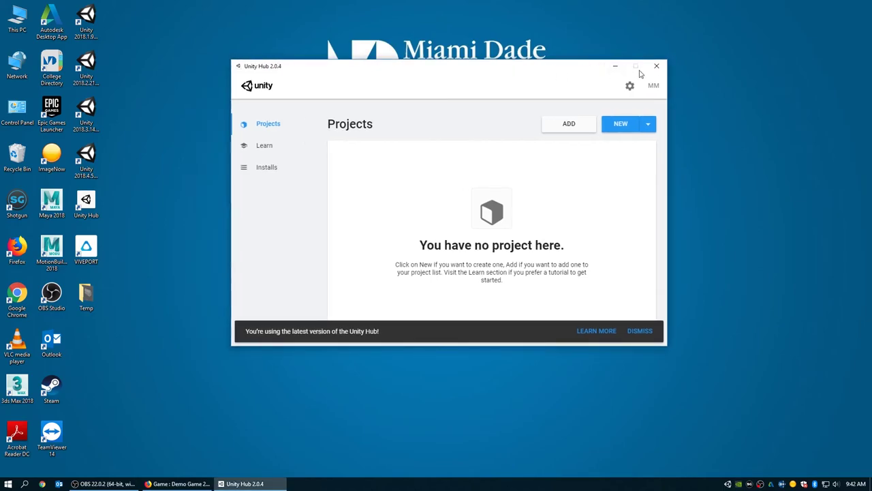
pyautogui.click(657, 66)
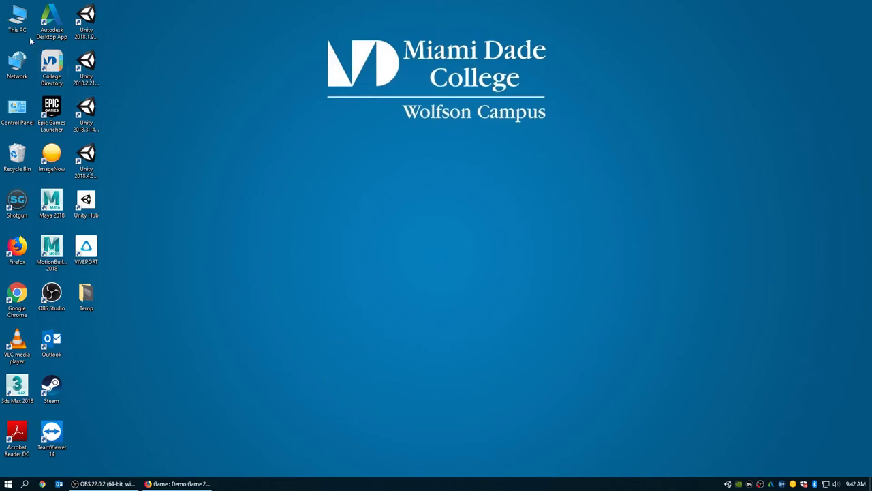
# - Browse This PC > data1 (M:) > MagicShotgun > DemoGame2019 > assets > Prop > Car > EXP > publish
pyautogui.doubleClick(17, 18)
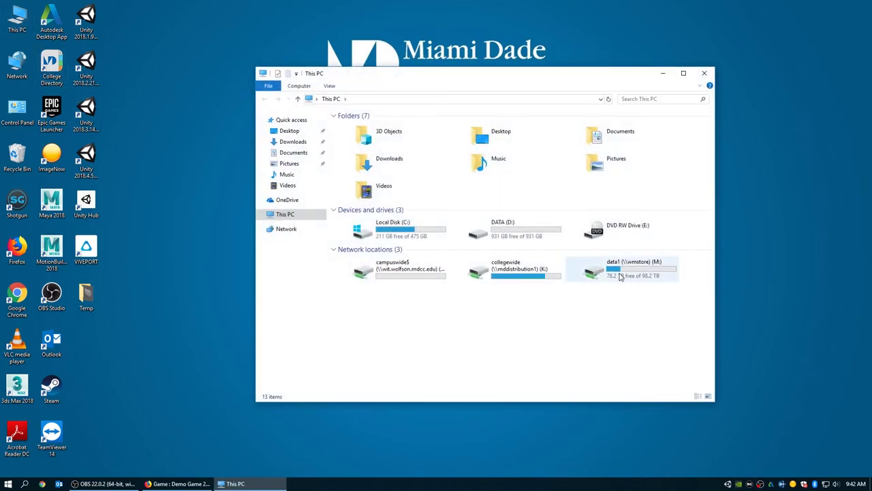
pyautogui.doubleClick(619, 274)
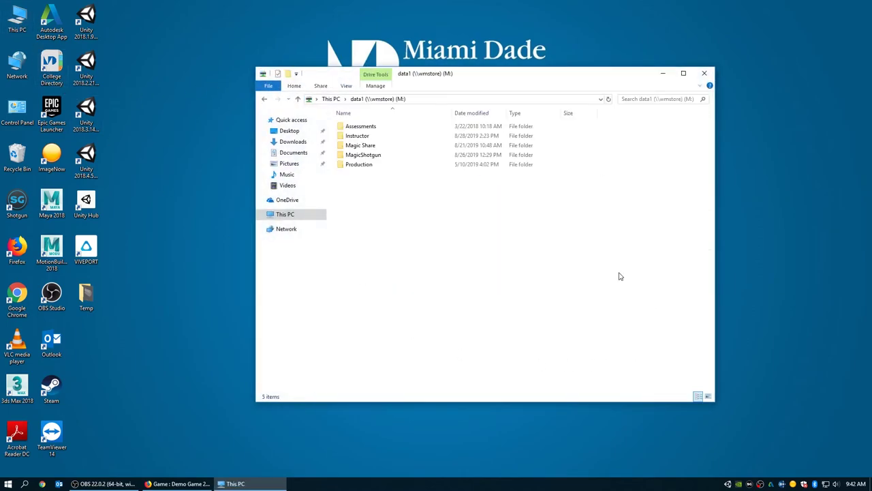
pyautogui.doubleClick(366, 155)
pyautogui.doubleClick(373, 164)
pyautogui.doubleClick(362, 137)
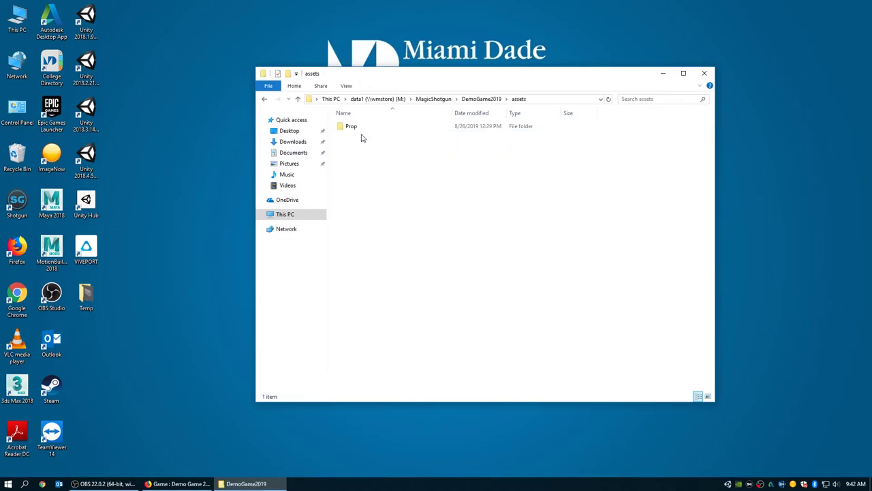
pyautogui.doubleClick(360, 133)
pyautogui.doubleClick(357, 129)
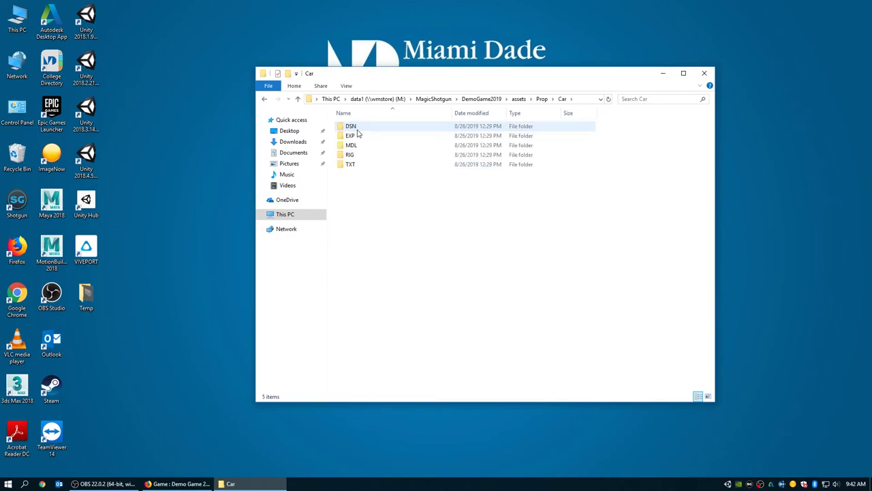
pyautogui.doubleClick(351, 136)
pyautogui.doubleClick(354, 128)
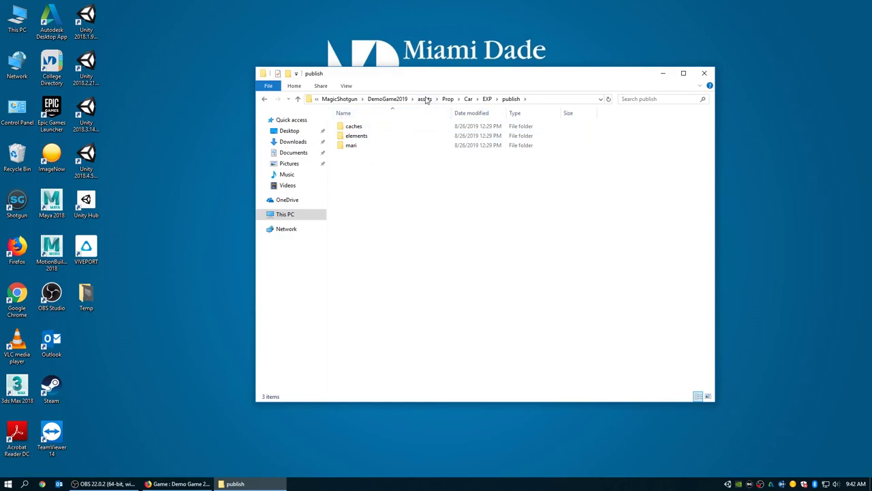
# - Jump back to the DemoGame2019 folder via the breadcrumb and close the window
pyautogui.click(402, 100)
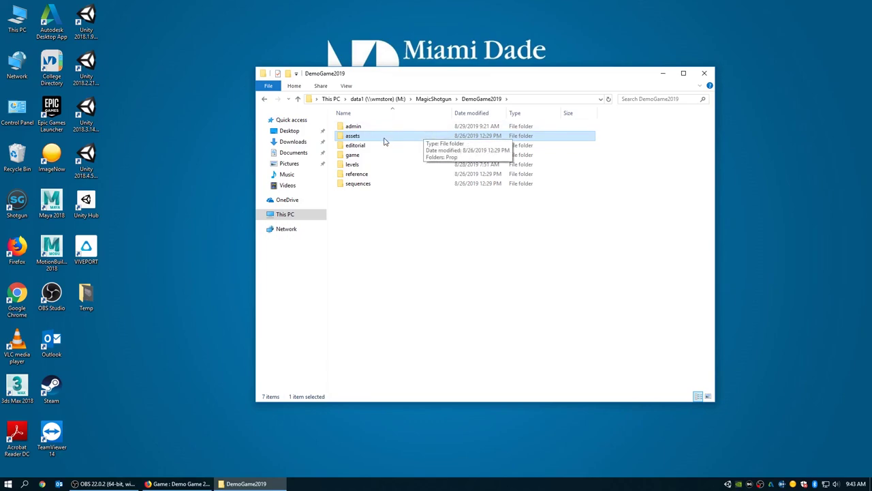
pyautogui.moveTo(568, 78); pyautogui.dragTo(550, 73)
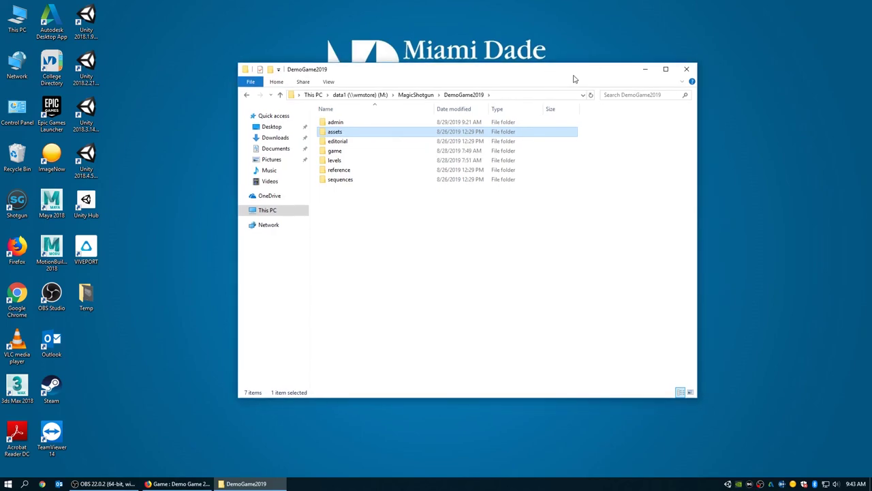
pyautogui.click(686, 69)
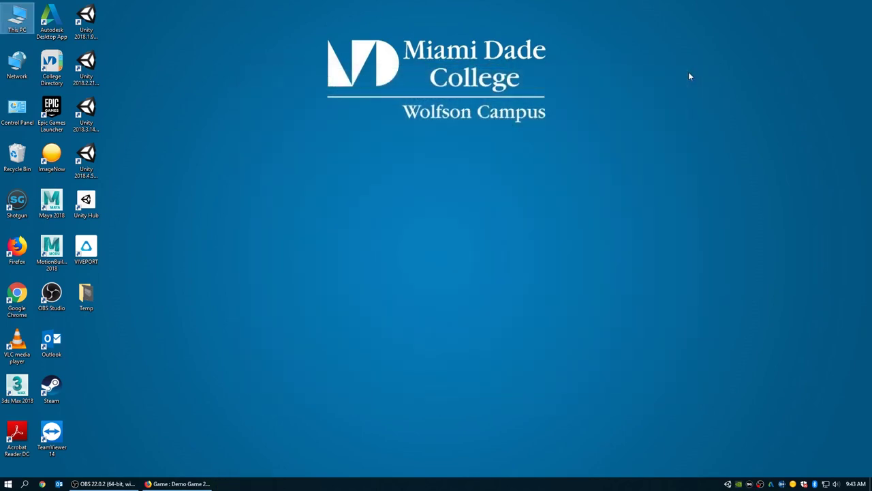